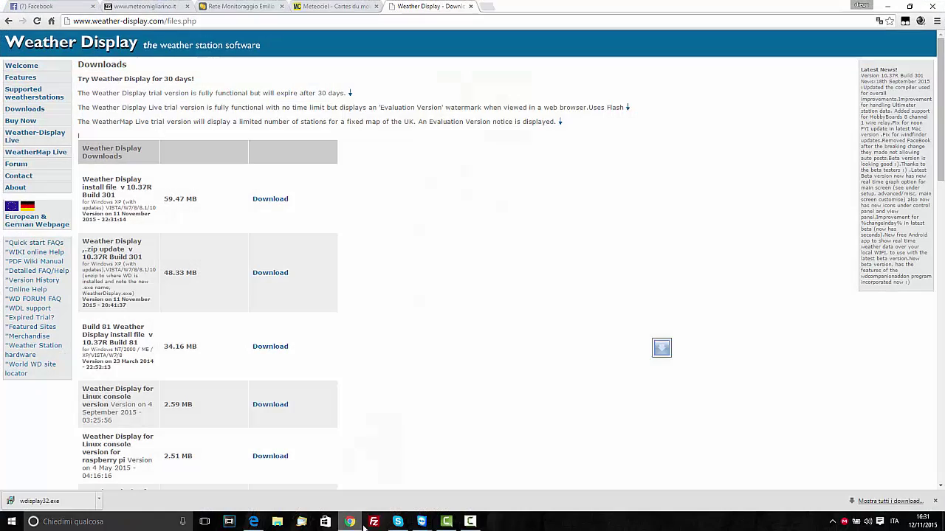
- Leave the download page and launch the wdisplay32.exe installer from the desktop, allowing it to make changes
{"action": "left_click", "coordinate": [207, 21]}
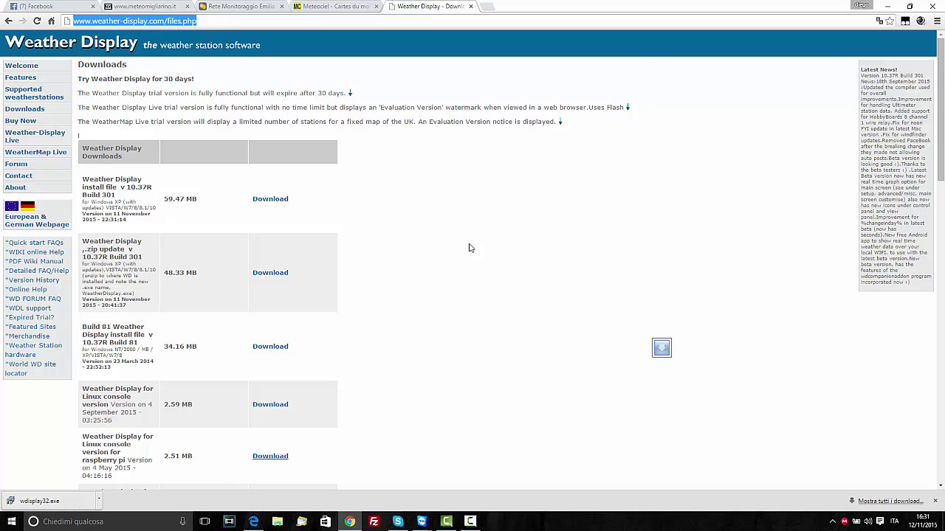
{"action": "left_click", "coordinate": [887, 6]}
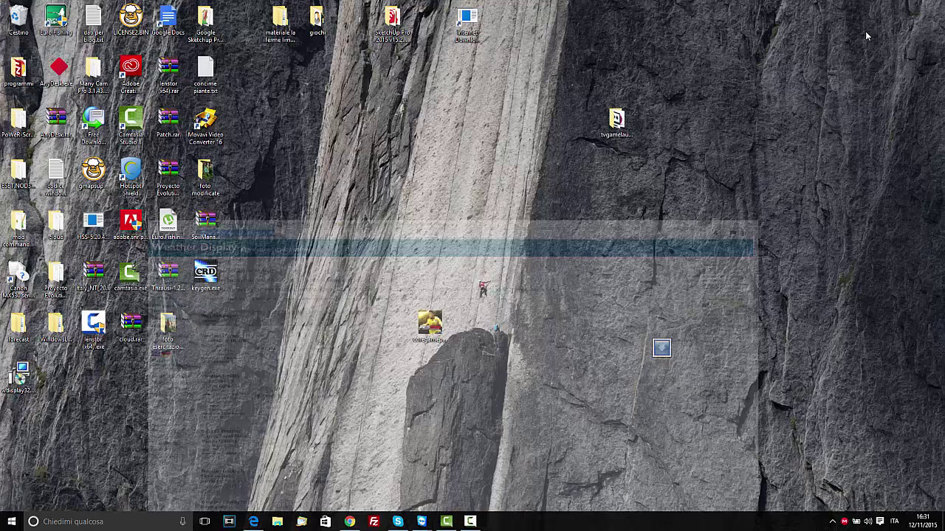
{"action": "left_click", "coordinate": [19, 380]}
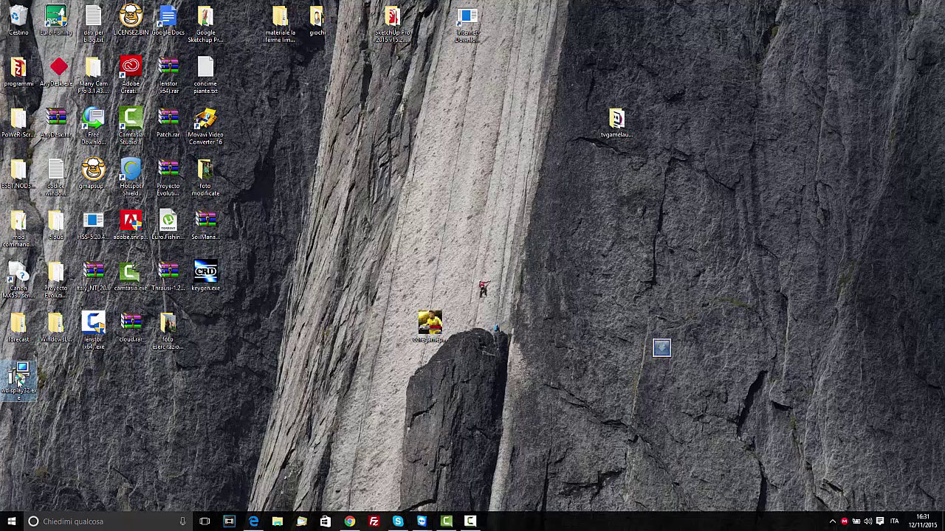
{"action": "double_click", "coordinate": [20, 381]}
{"action": "left_click", "coordinate": [514, 272]}
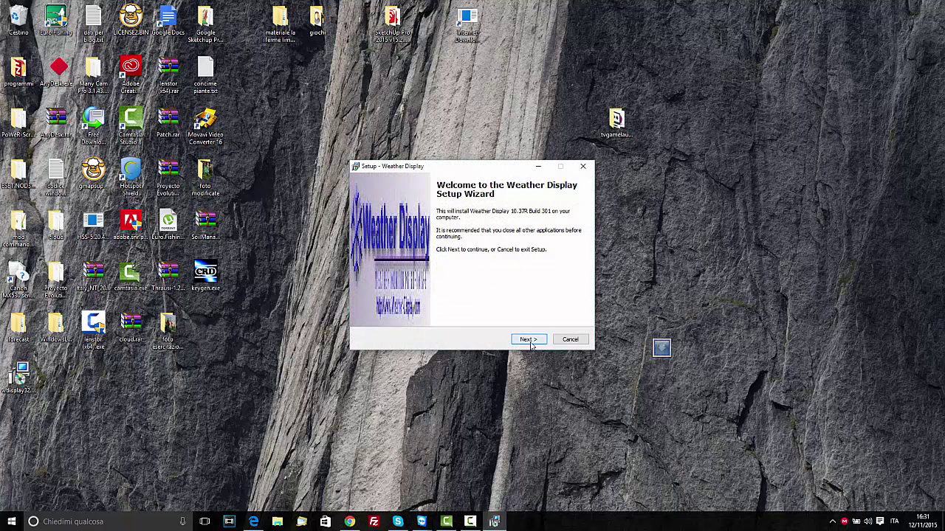
- Accept the licence agreement and install Weather Display with the default folder c:\wdisplay and the Weather Display Start Menu folder
{"action": "left_click", "coordinate": [529, 341]}
{"action": "left_click", "coordinate": [379, 310]}
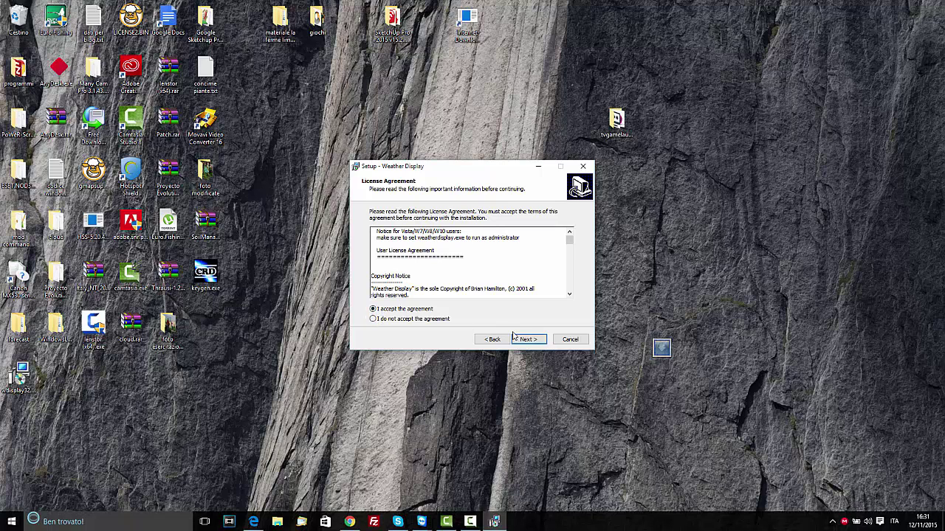
{"action": "left_click", "coordinate": [529, 339]}
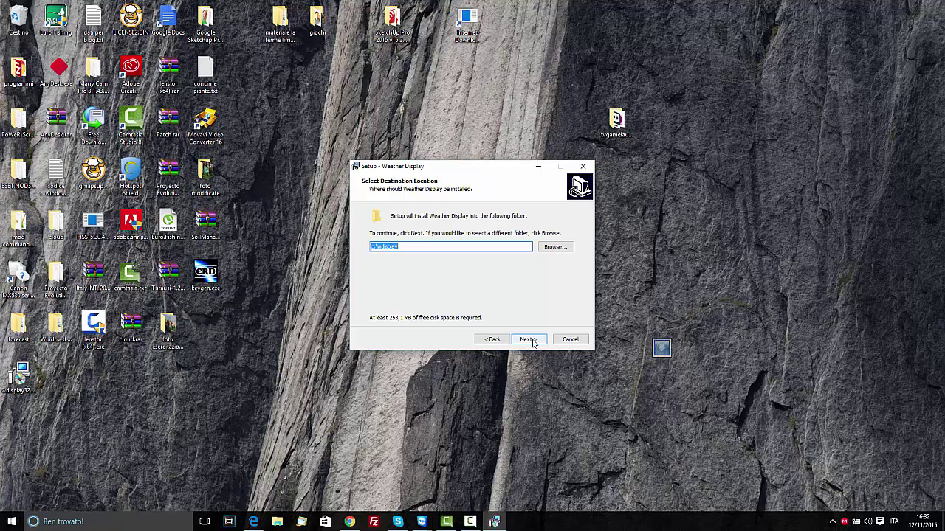
{"action": "left_click", "coordinate": [530, 340]}
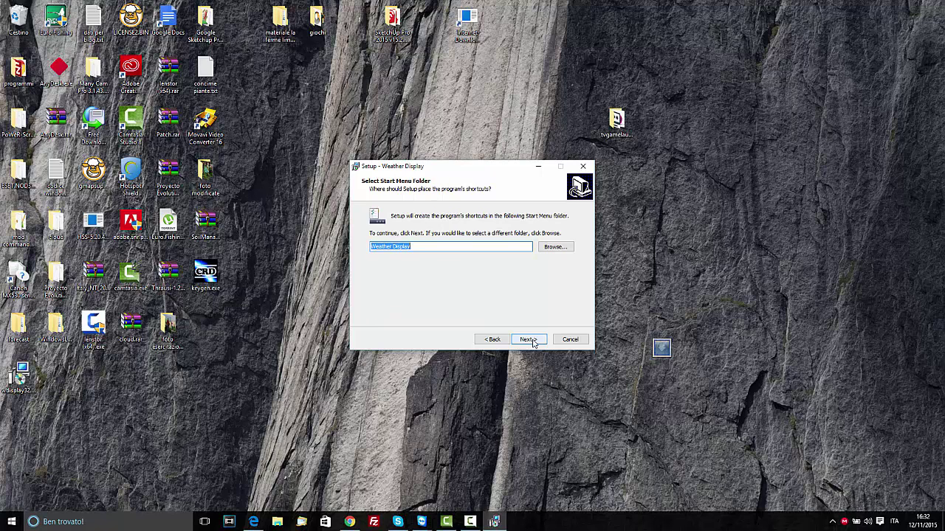
{"action": "left_click", "coordinate": [529, 340]}
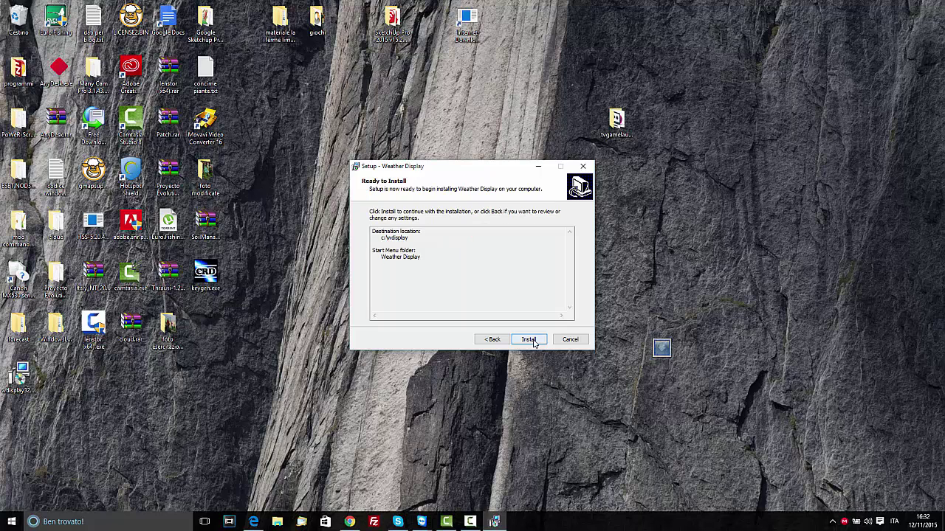
{"action": "left_click", "coordinate": [528, 339]}
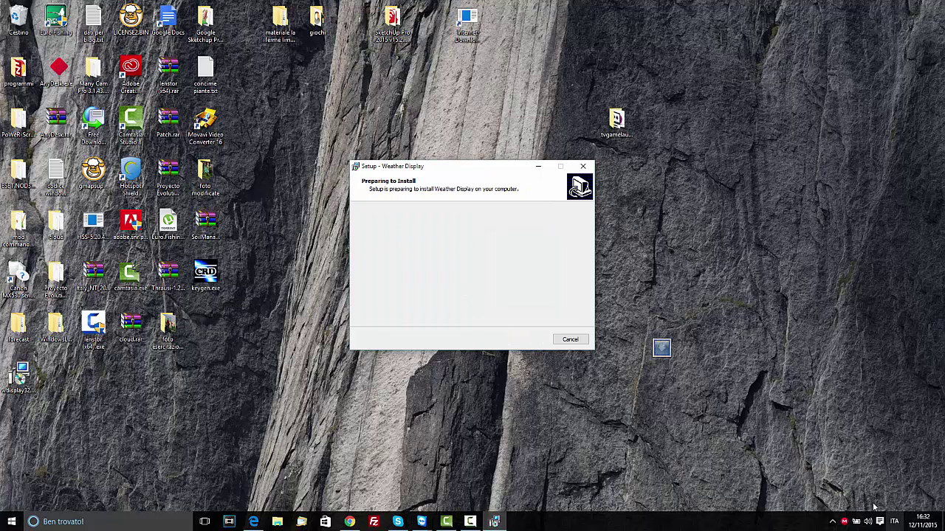
- Finish the setup with Launch Weather Display enabled and postpone payment in the evaluation notice
{"action": "left_click", "coordinate": [470, 521]}
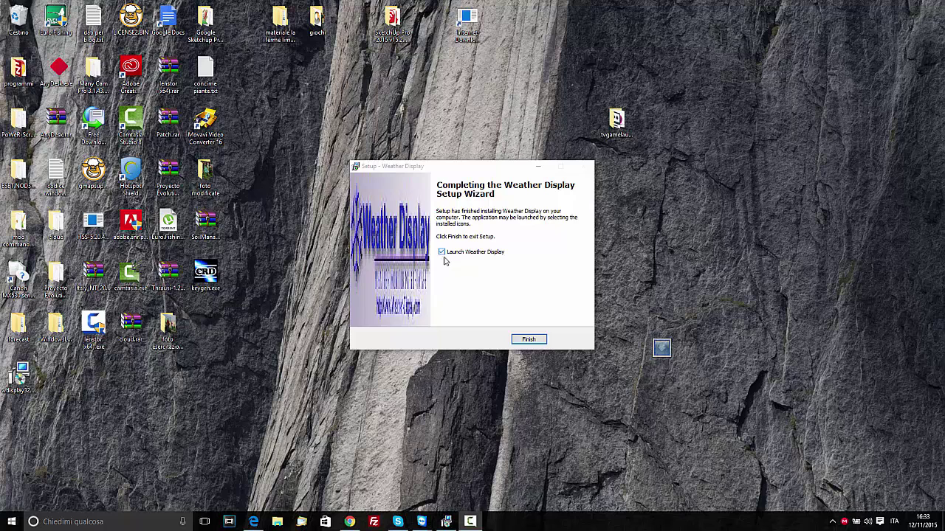
{"action": "left_click", "coordinate": [529, 340]}
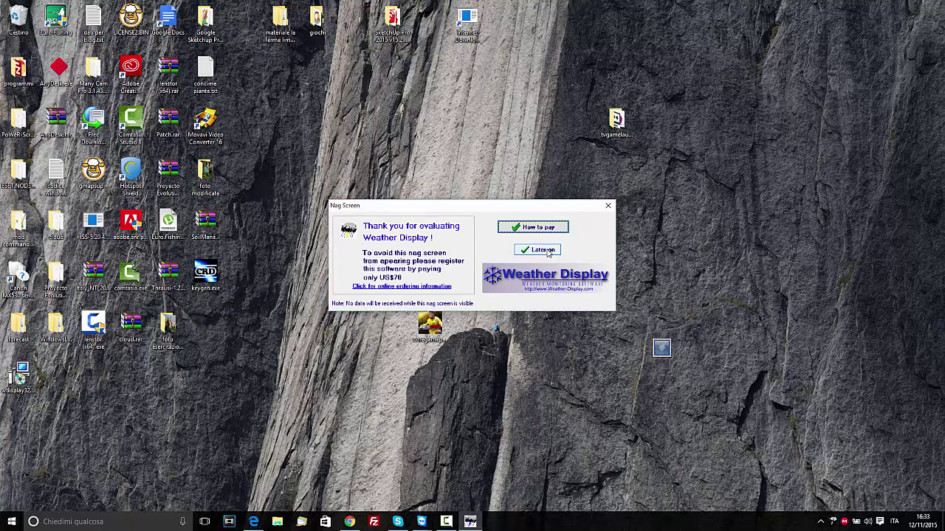
{"action": "left_click", "coordinate": [547, 252]}
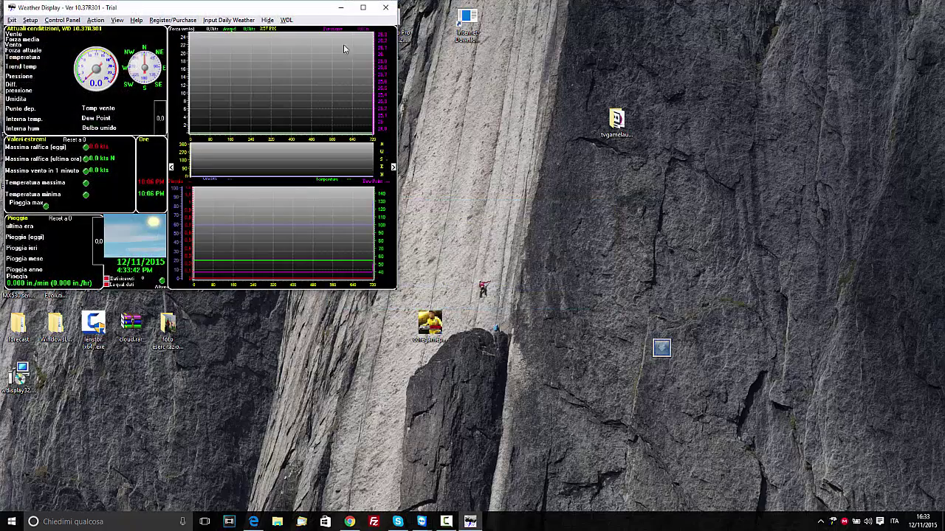
- Start keygen.exe from the desktop and open Weather Display's code entry and purchase dialog, moving the windows apart
{"action": "left_click_drag", "start_coordinate": [112, 9], "coordinate": [688, 118]}
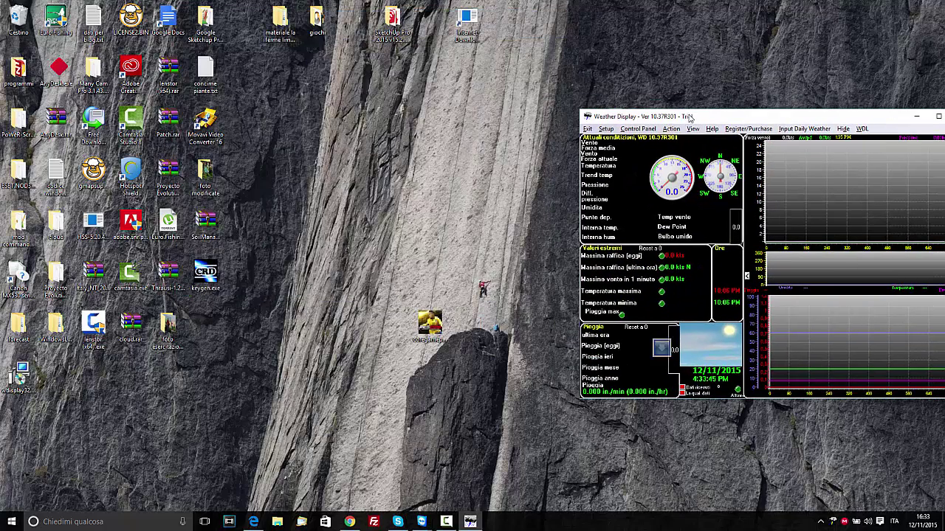
{"action": "left_click", "coordinate": [215, 276]}
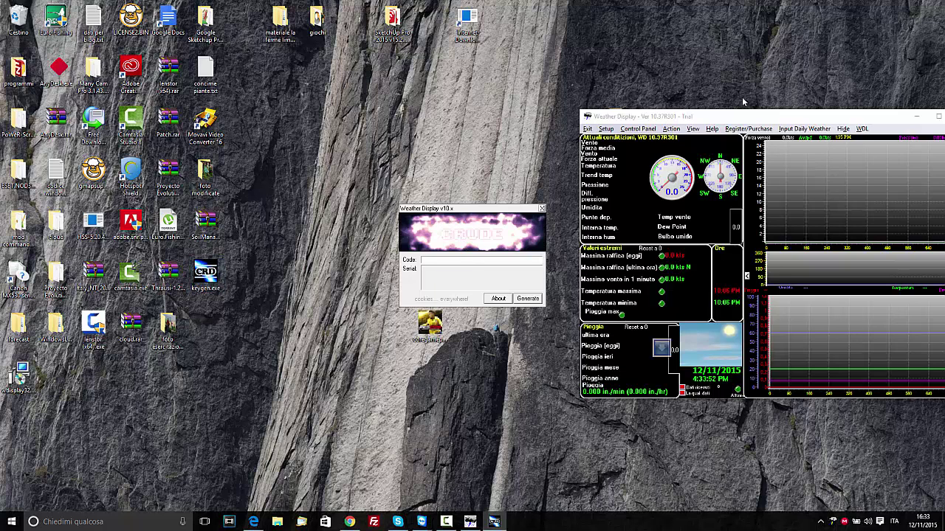
{"action": "left_click_drag", "start_coordinate": [719, 115], "coordinate": [120, 158]}
{"action": "left_click", "coordinate": [128, 179]}
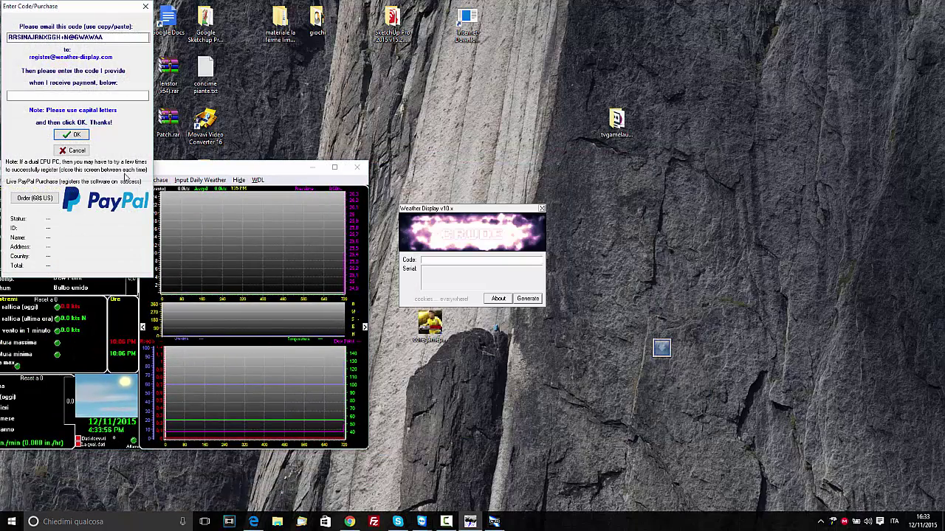
- Copy the request code from the registration dialog into the key generator's Code field
{"action": "left_click_drag", "start_coordinate": [107, 37], "coordinate": [3, 50]}
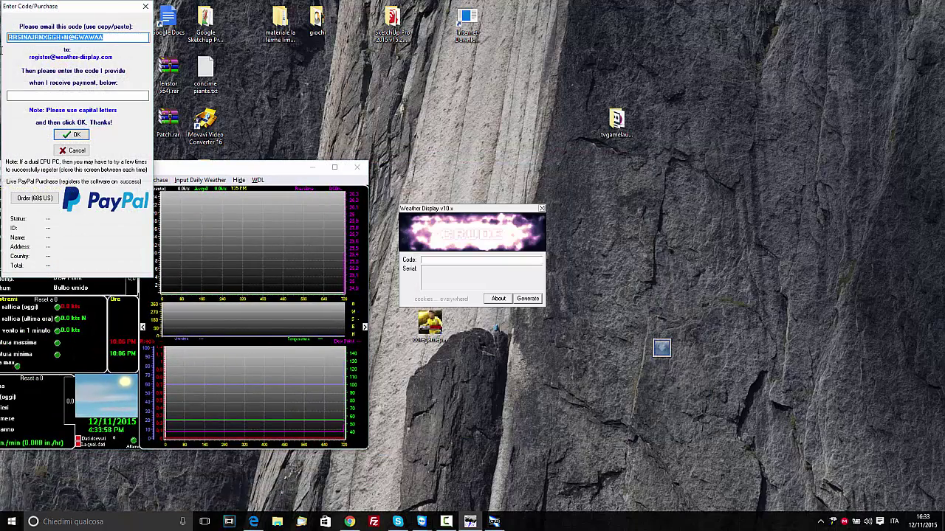
{"action": "right_click", "coordinate": [51, 36]}
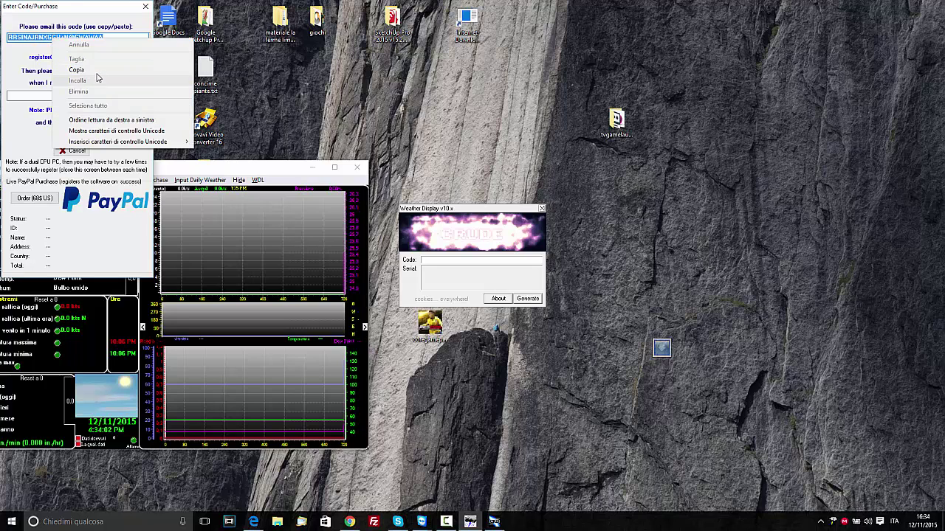
{"action": "left_click", "coordinate": [94, 71]}
{"action": "left_click", "coordinate": [432, 262]}
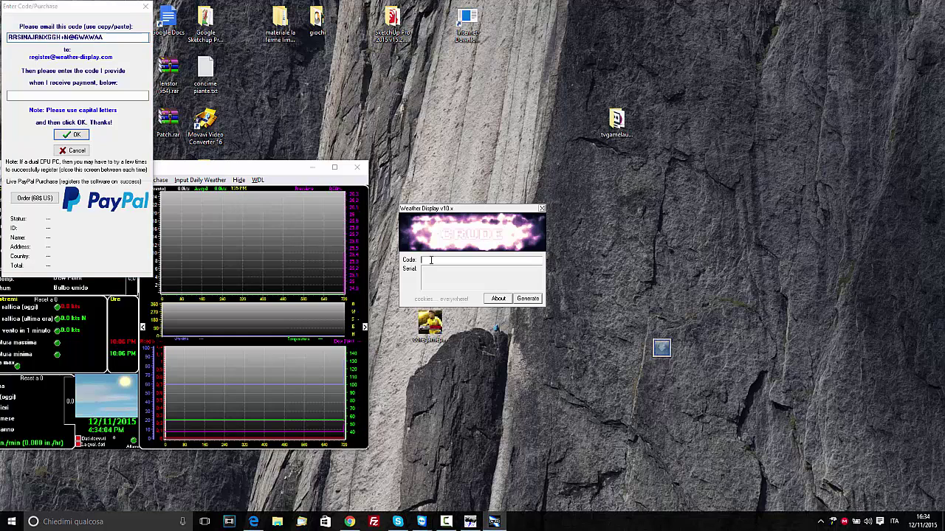
{"action": "right_click", "coordinate": [433, 265]}
{"action": "left_click", "coordinate": [456, 302]}
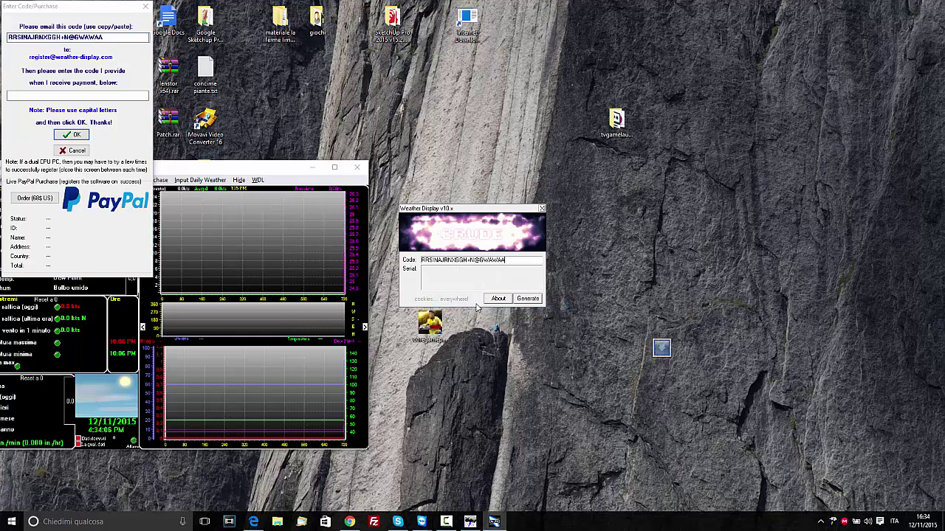
- Generate the serial for the entered code and copy it
{"action": "left_click", "coordinate": [528, 299]}
{"action": "left_click_drag", "start_coordinate": [500, 270], "coordinate": [375, 258]}
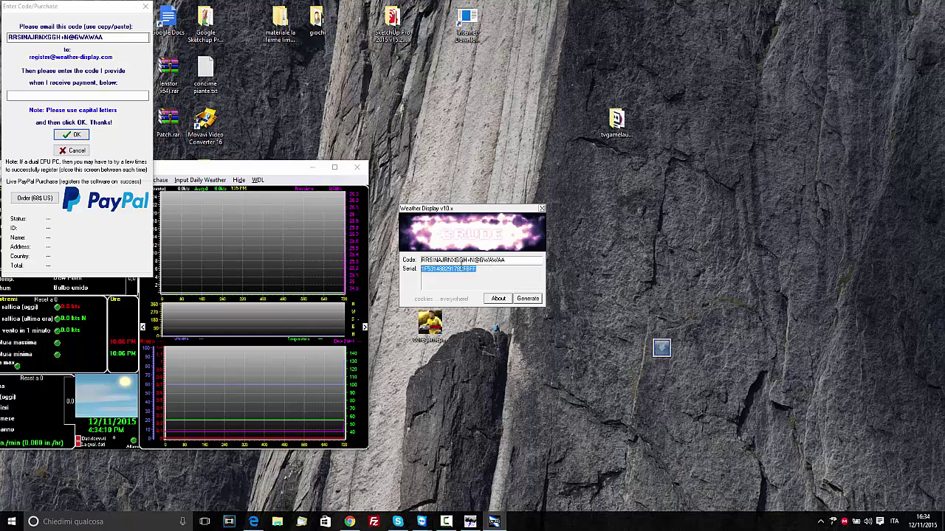
{"action": "right_click", "coordinate": [456, 269]}
{"action": "left_click", "coordinate": [498, 299]}
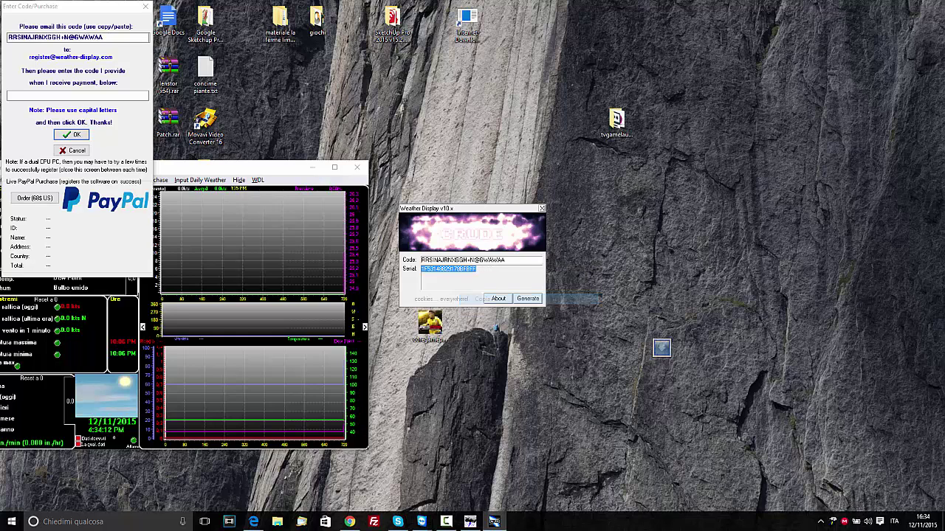
- Paste the serial into the registration code field, confirm the registration and close the key generator
{"action": "left_click", "coordinate": [44, 95]}
{"action": "right_click", "coordinate": [45, 95]}
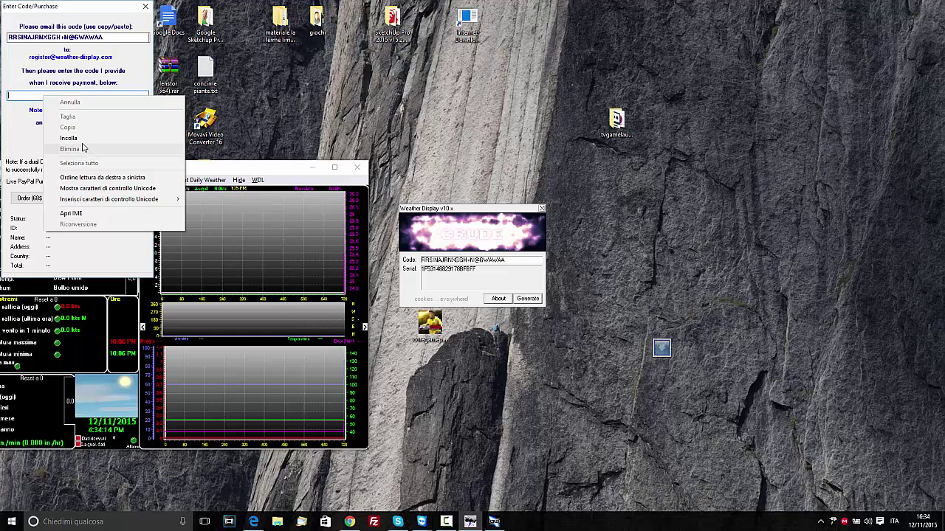
{"action": "left_click", "coordinate": [104, 144]}
{"action": "left_click", "coordinate": [76, 135]}
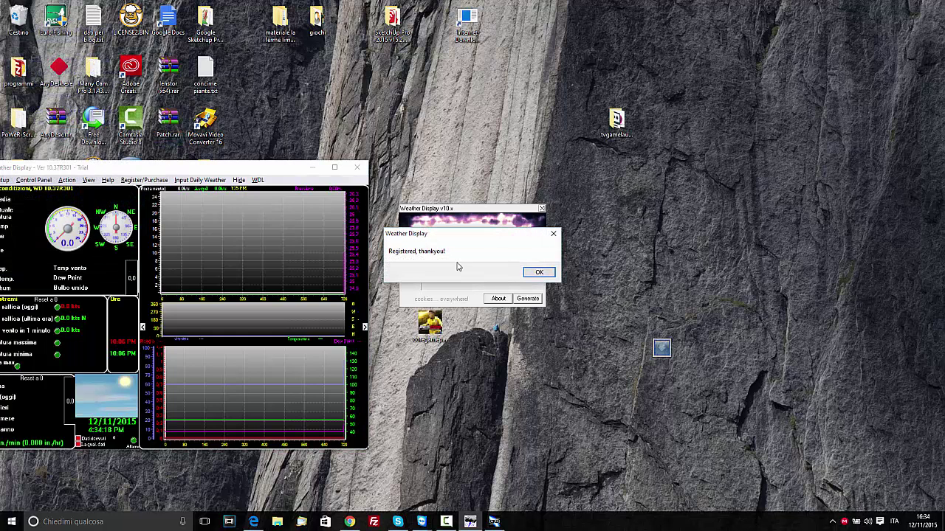
{"action": "left_click", "coordinate": [539, 274]}
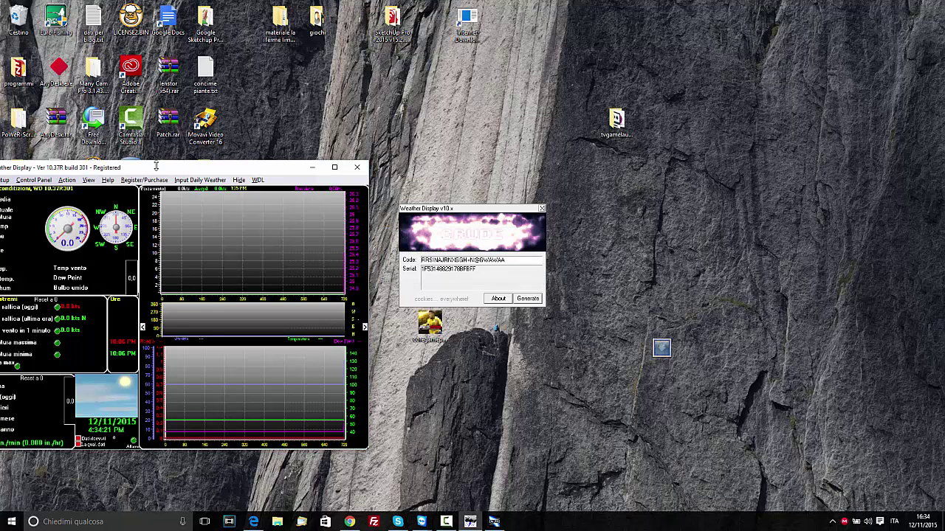
{"action": "left_click", "coordinate": [542, 209]}
- Switch to the TeamViewer session on the station PC and bring up its Weather Display window
{"action": "left_click_drag", "start_coordinate": [276, 169], "coordinate": [582, 142]}
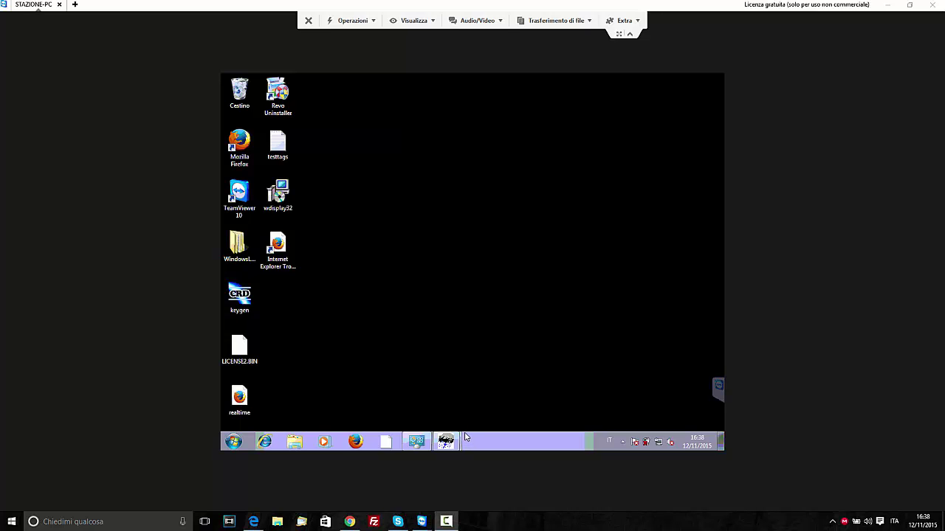
{"action": "left_click", "coordinate": [457, 443]}
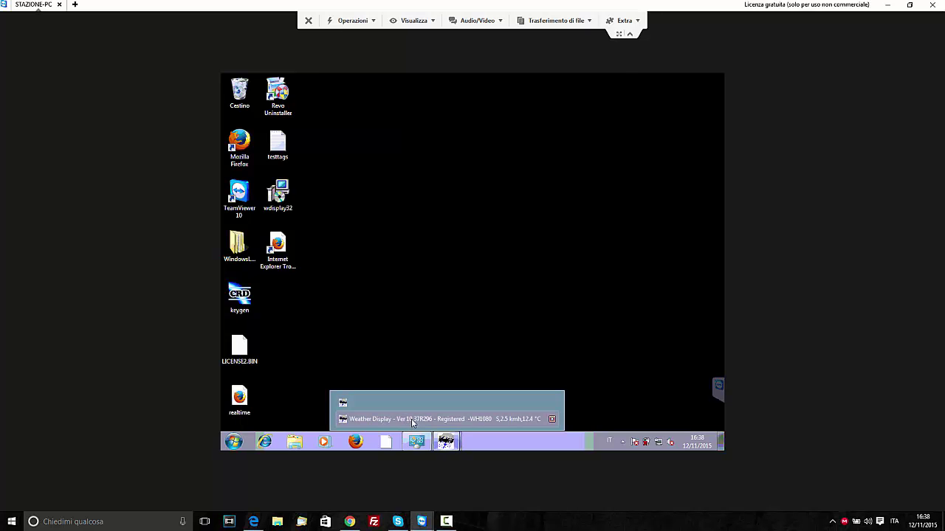
{"action": "left_click", "coordinate": [412, 419]}
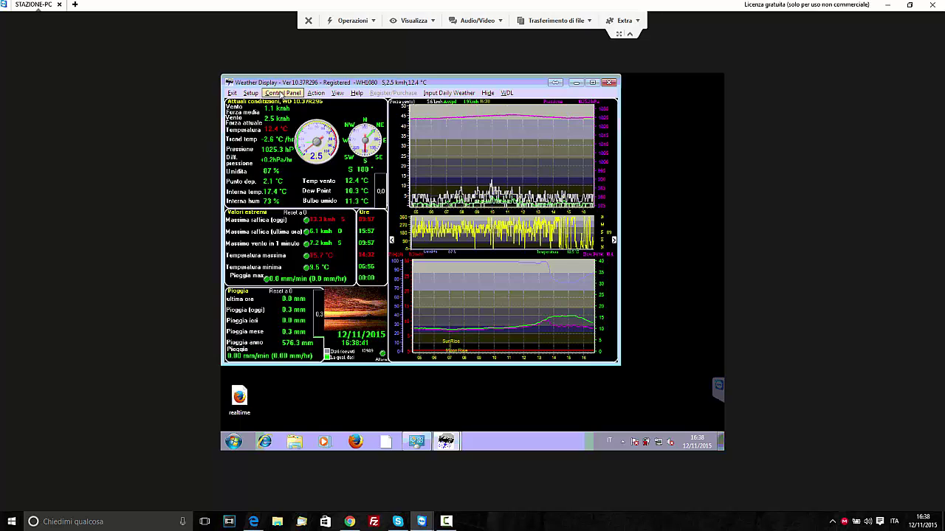
- Examine the weather station type selection in Weather Display's control panel, closing it with the settings saved
{"action": "left_click", "coordinate": [282, 95]}
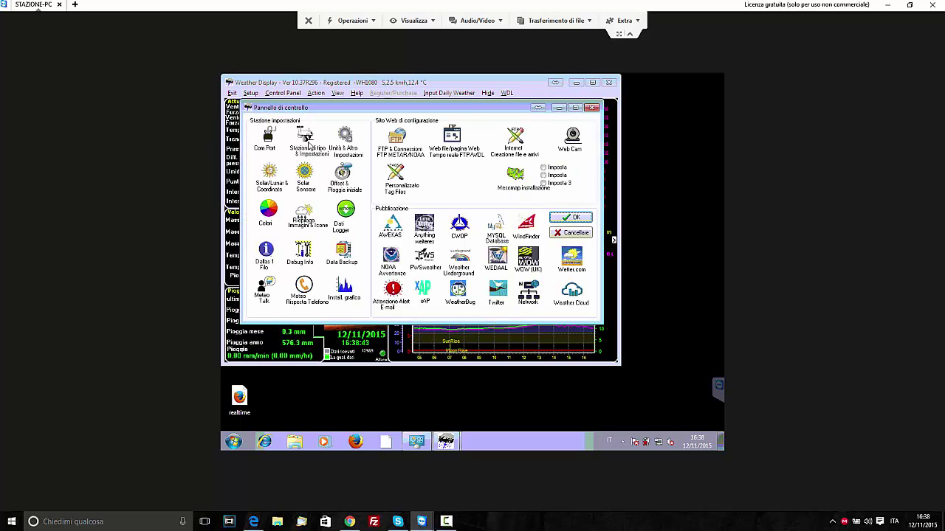
{"action": "left_click", "coordinate": [307, 139]}
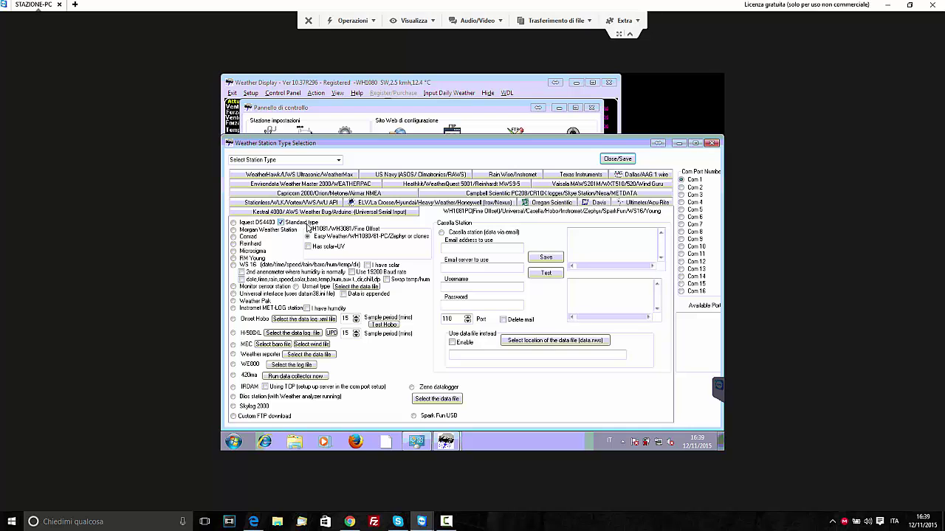
{"action": "left_click", "coordinate": [623, 163]}
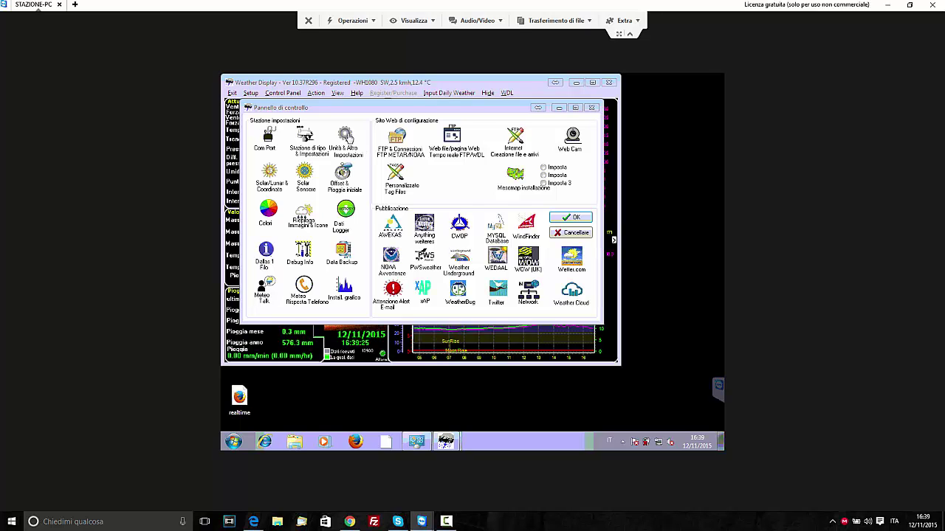
- In the units and other settings, select kmh for wind speed, °C for temperature and mm for rainfall
{"action": "left_click", "coordinate": [347, 135]}
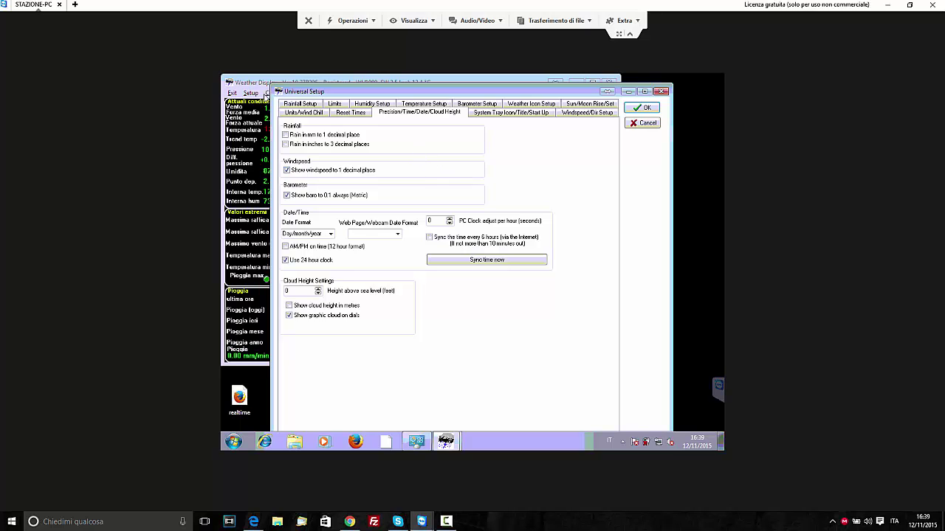
{"action": "left_click", "coordinate": [304, 112]}
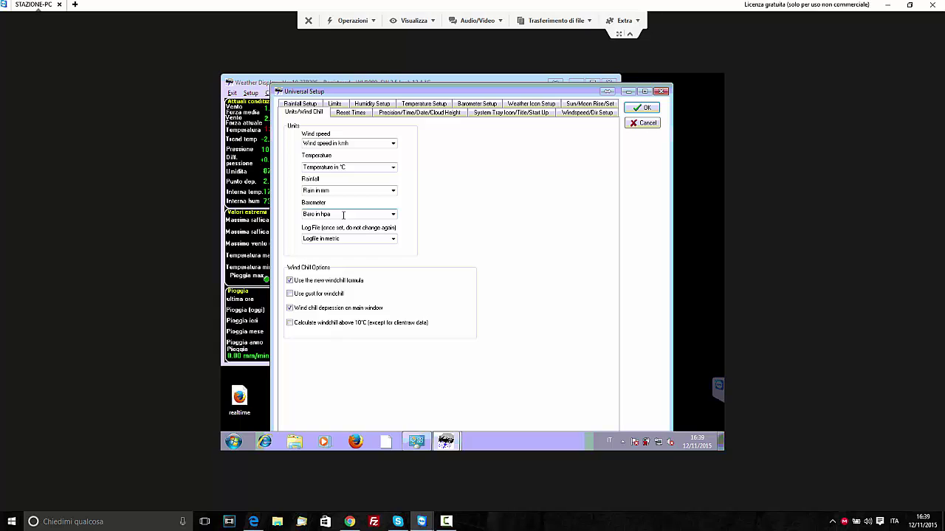
{"action": "left_click", "coordinate": [391, 143]}
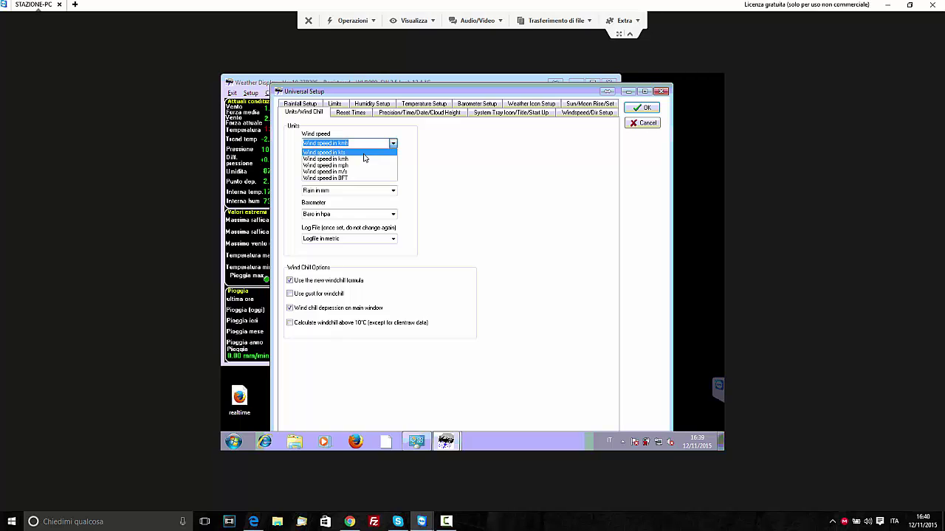
{"action": "left_click", "coordinate": [360, 159]}
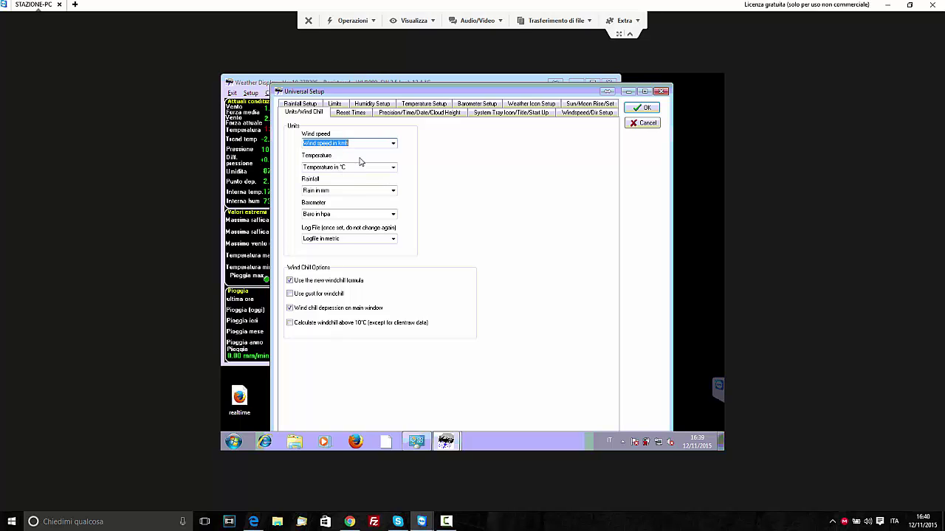
{"action": "left_click", "coordinate": [393, 167]}
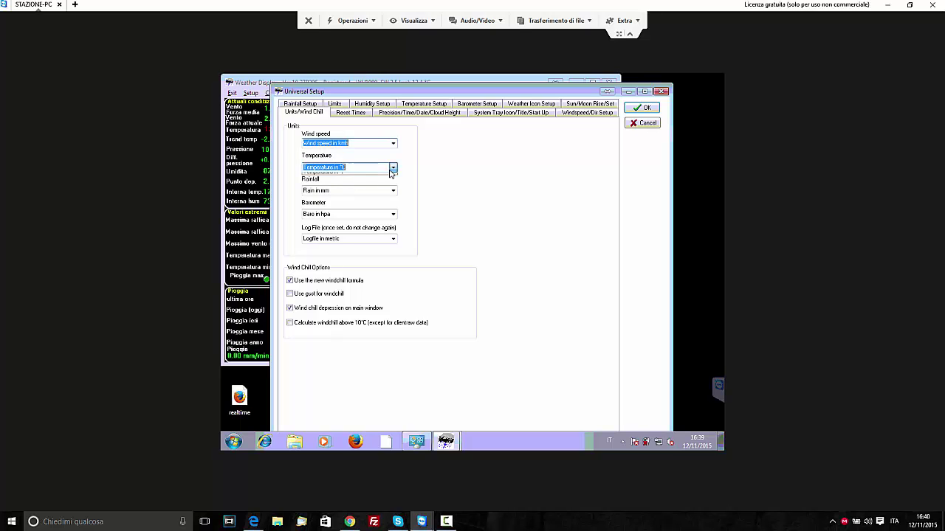
{"action": "left_click", "coordinate": [366, 177]}
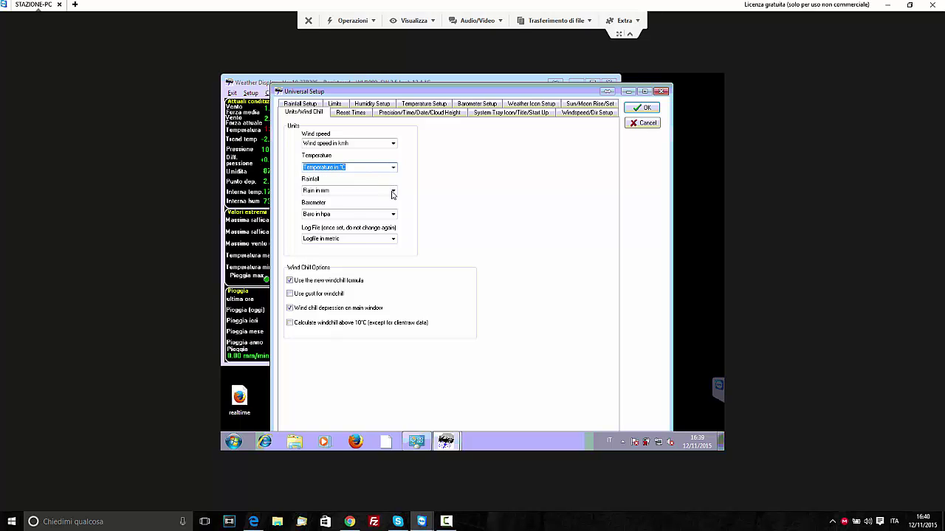
{"action": "left_click", "coordinate": [394, 192]}
{"action": "left_click", "coordinate": [393, 194]}
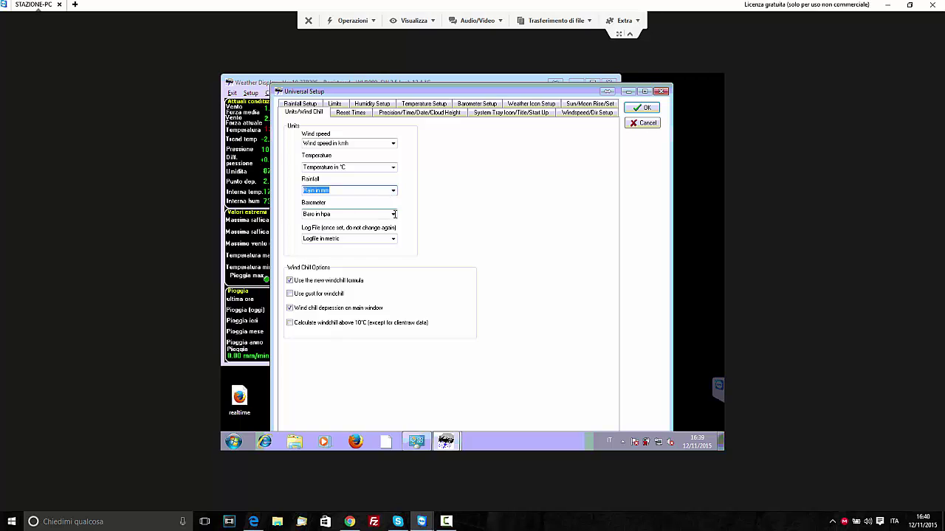
- Keep the barometer in hpa, select the metric log file, and save the Universal Setup after viewing the rainfall options
{"action": "left_click", "coordinate": [394, 214]}
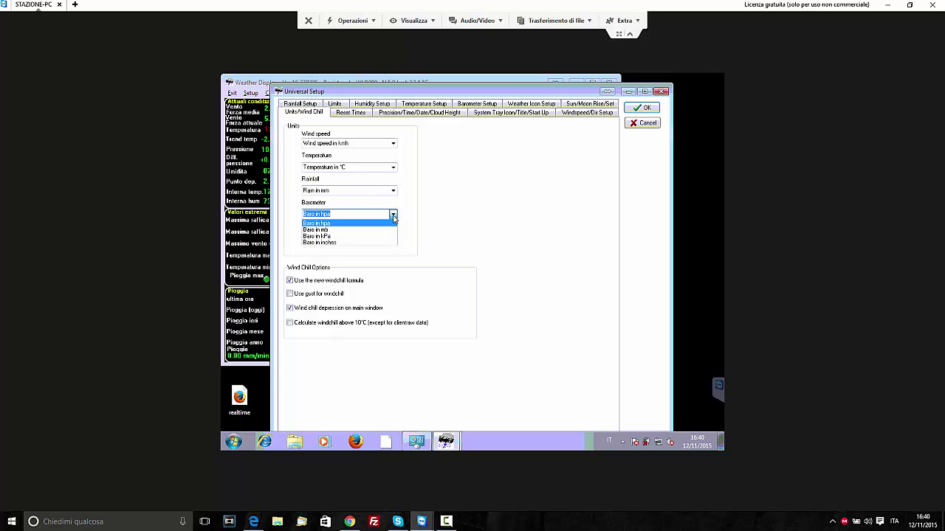
{"action": "left_click", "coordinate": [441, 217]}
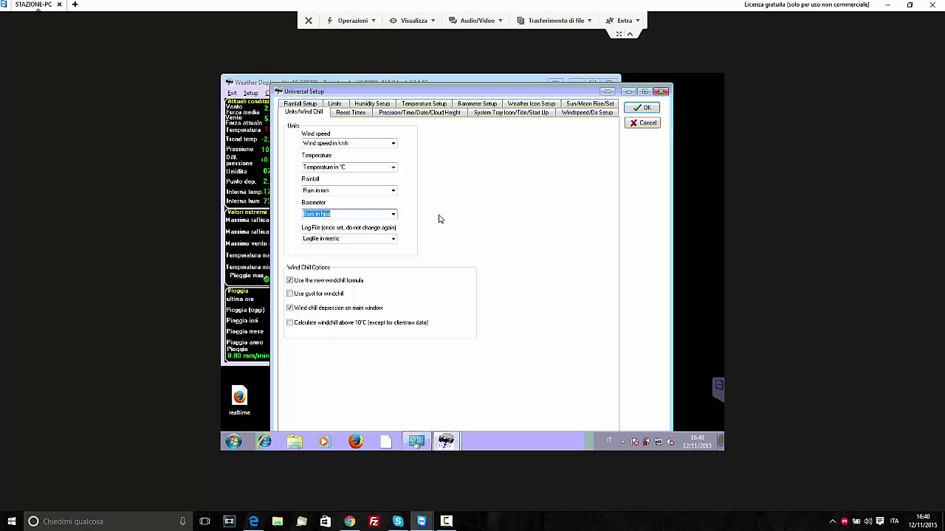
{"action": "left_click", "coordinate": [394, 239]}
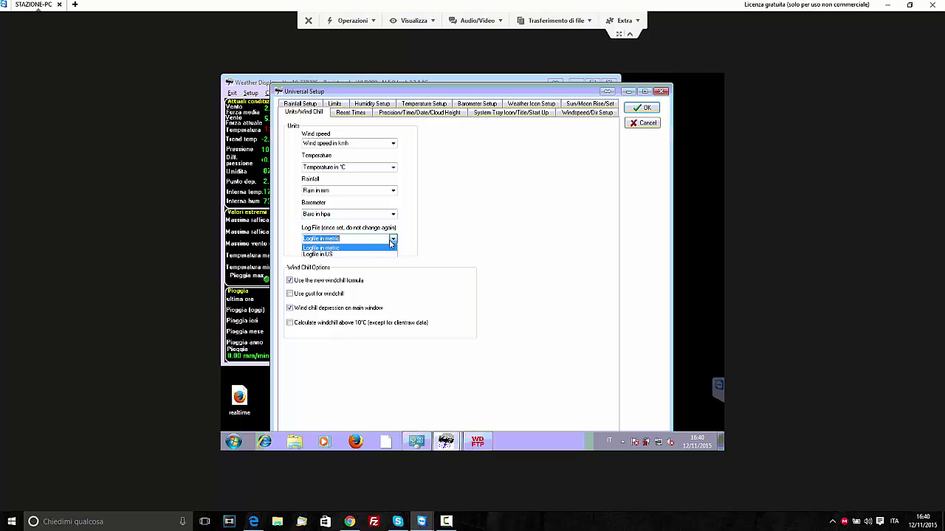
{"action": "left_click", "coordinate": [385, 248]}
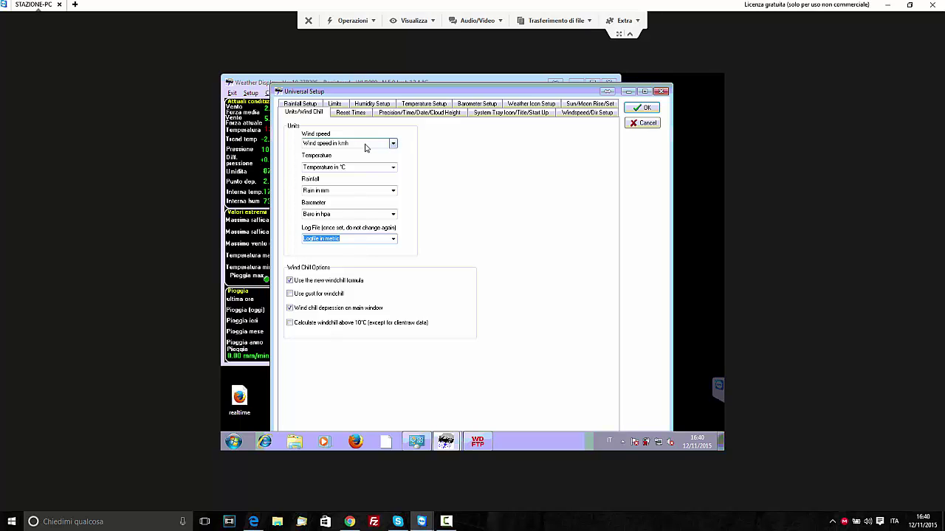
{"action": "left_click", "coordinate": [302, 105]}
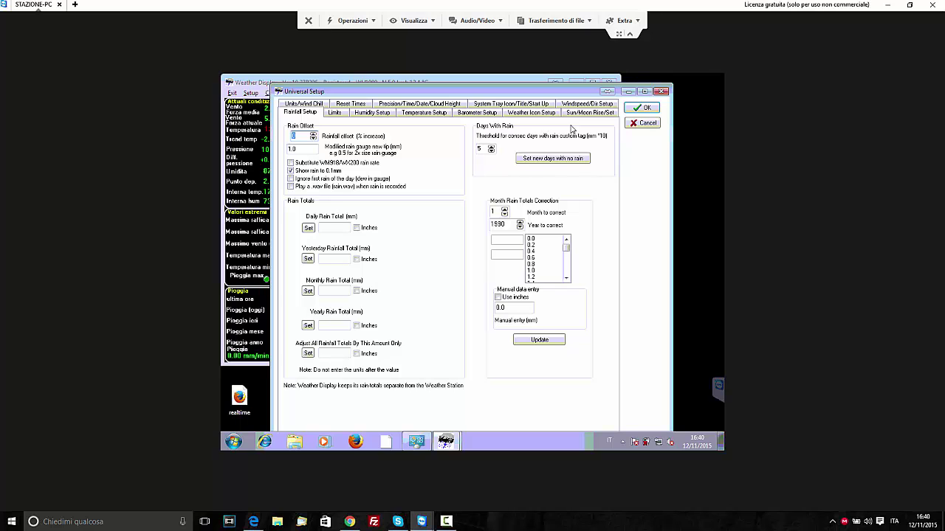
{"action": "left_click", "coordinate": [647, 109]}
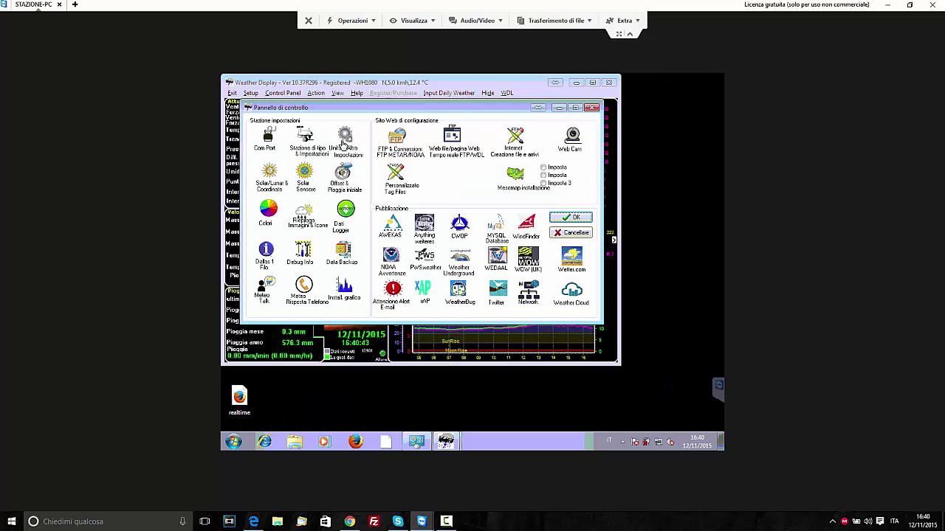
- Update the sun and moon rise/set times in Universal Setup, save, and check the solar/lunar coordinates window
{"action": "left_click", "coordinate": [343, 142]}
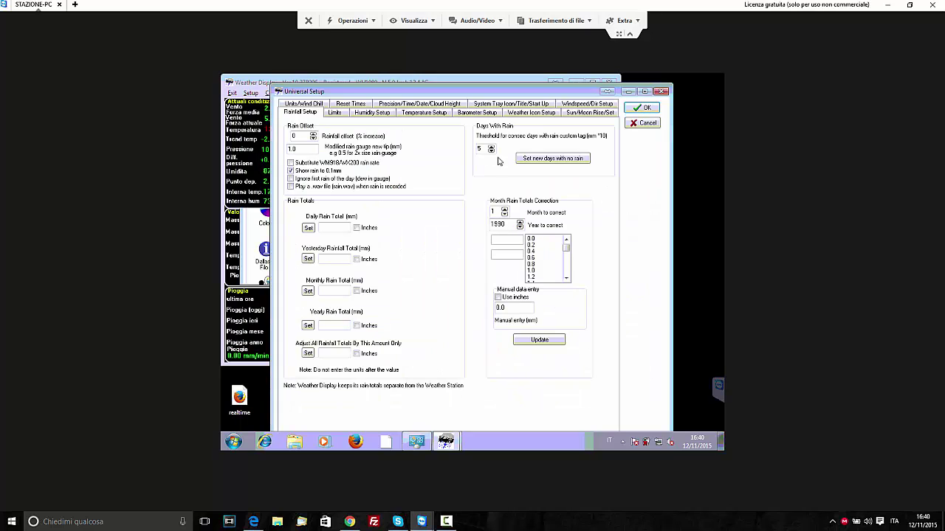
{"action": "left_click", "coordinate": [580, 113]}
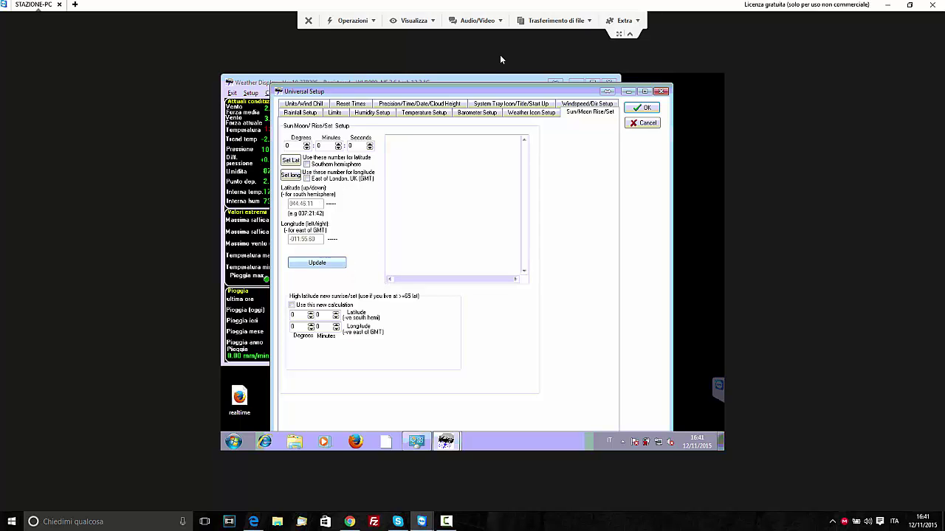
{"action": "left_click", "coordinate": [324, 264]}
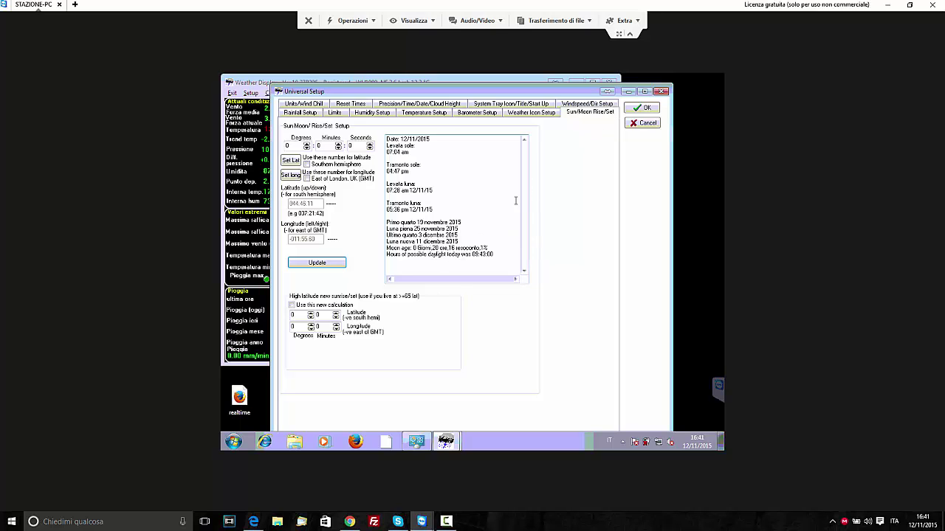
{"action": "left_click", "coordinate": [639, 108]}
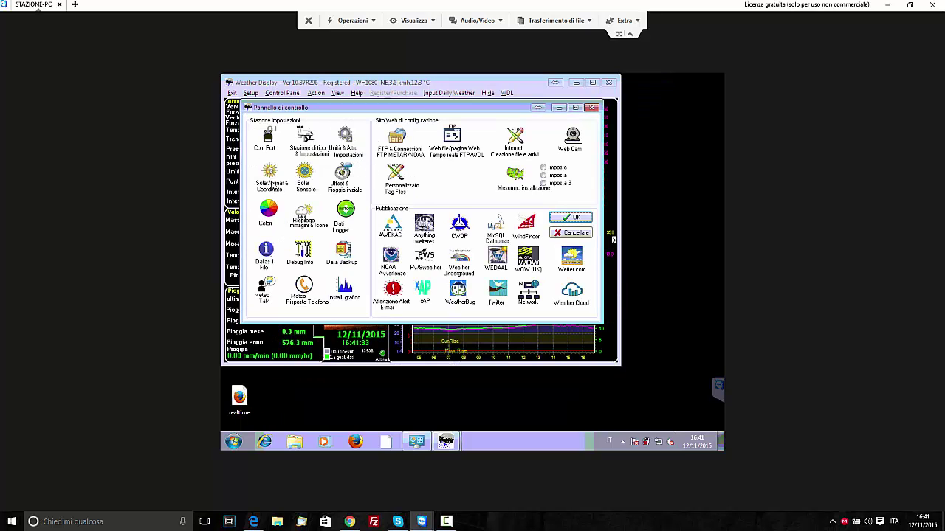
{"action": "left_click", "coordinate": [270, 182]}
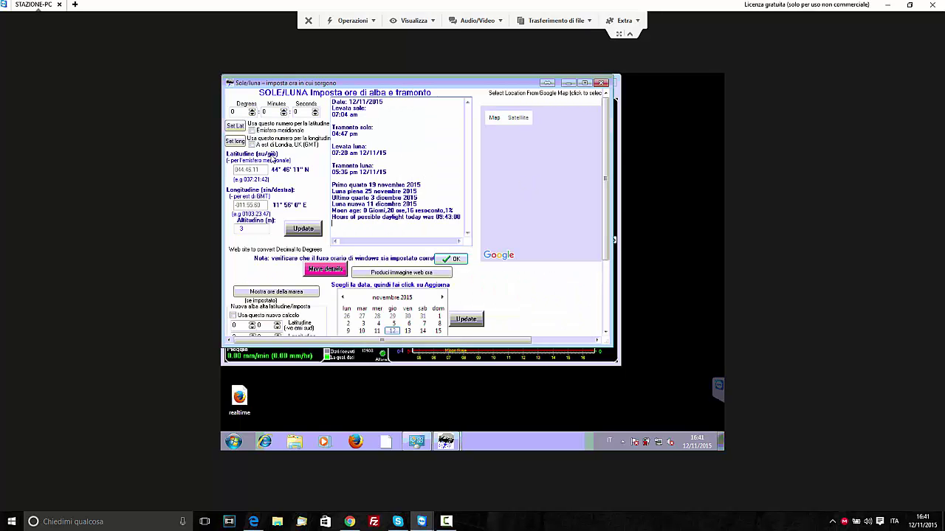
{"action": "left_click", "coordinate": [602, 82]}
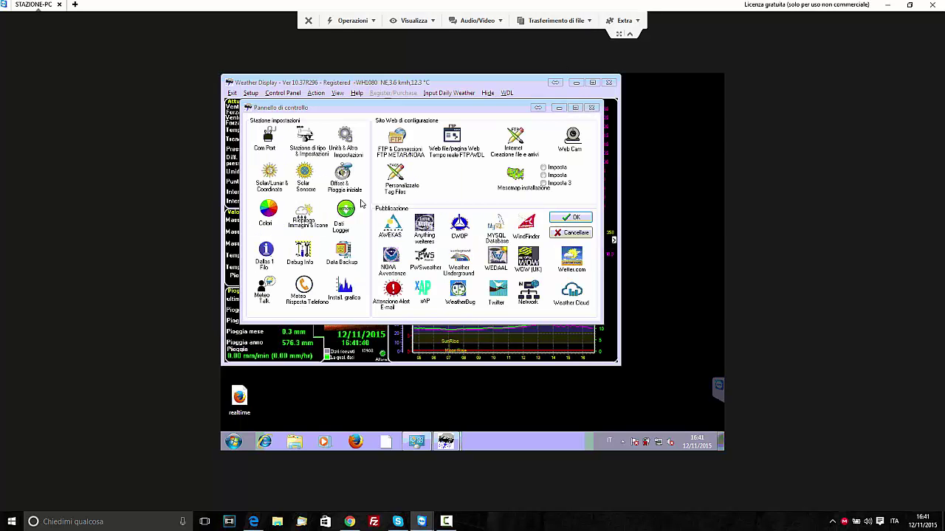
- Examine the FTP connection details, web file upload times and manual upload options, closing the FTP/Internet setup with OK
{"action": "left_click", "coordinate": [399, 141]}
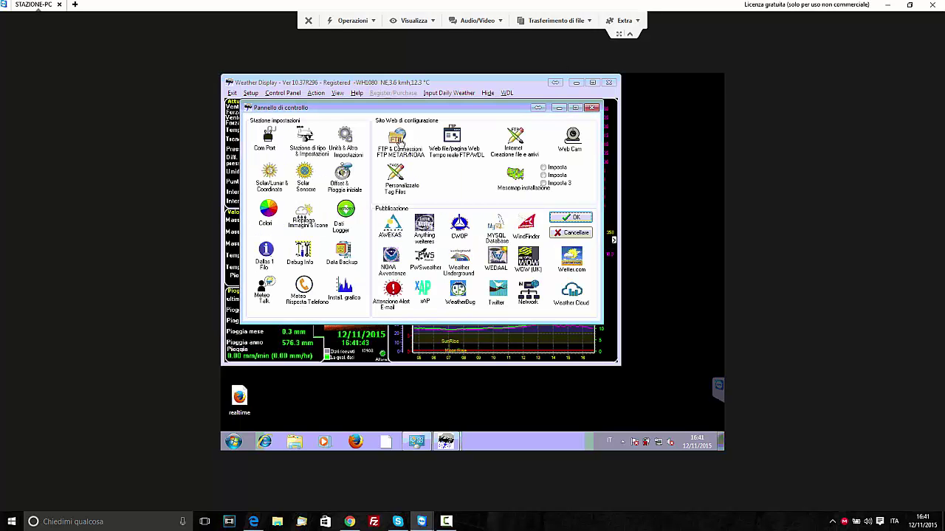
{"action": "left_click", "coordinate": [400, 140]}
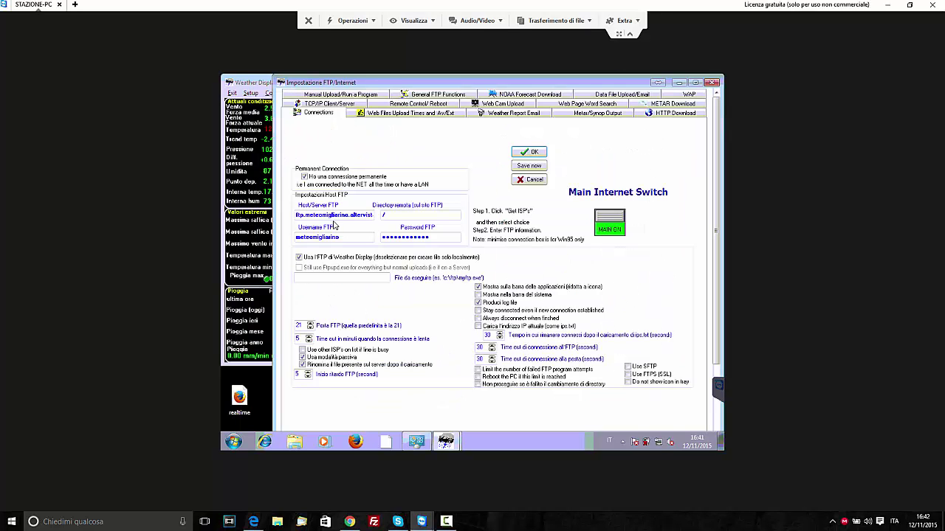
{"action": "left_click", "coordinate": [352, 220]}
{"action": "left_click", "coordinate": [409, 117]}
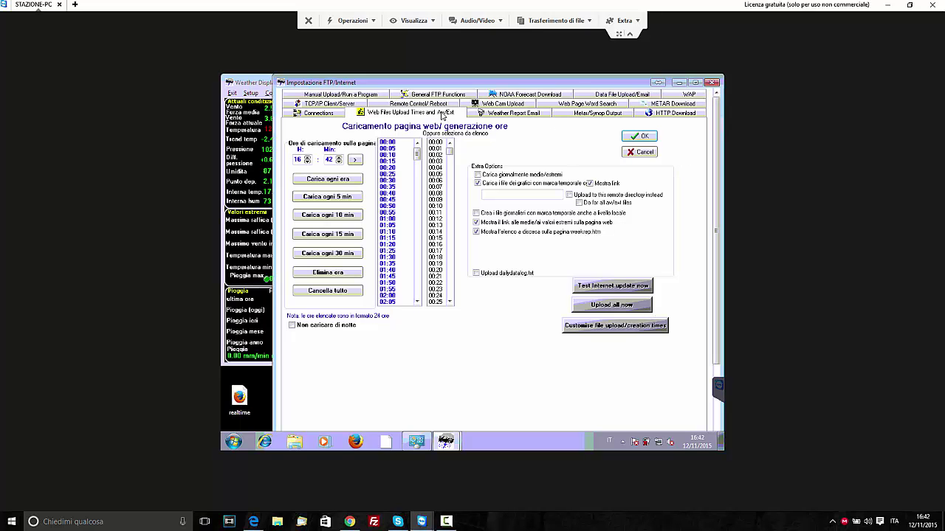
{"action": "left_click", "coordinate": [369, 95]}
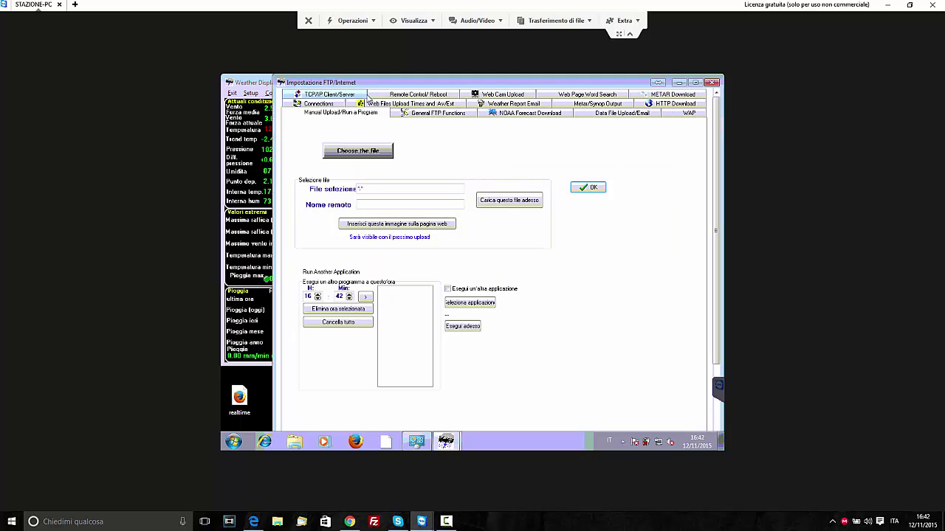
{"action": "left_click", "coordinate": [583, 187]}
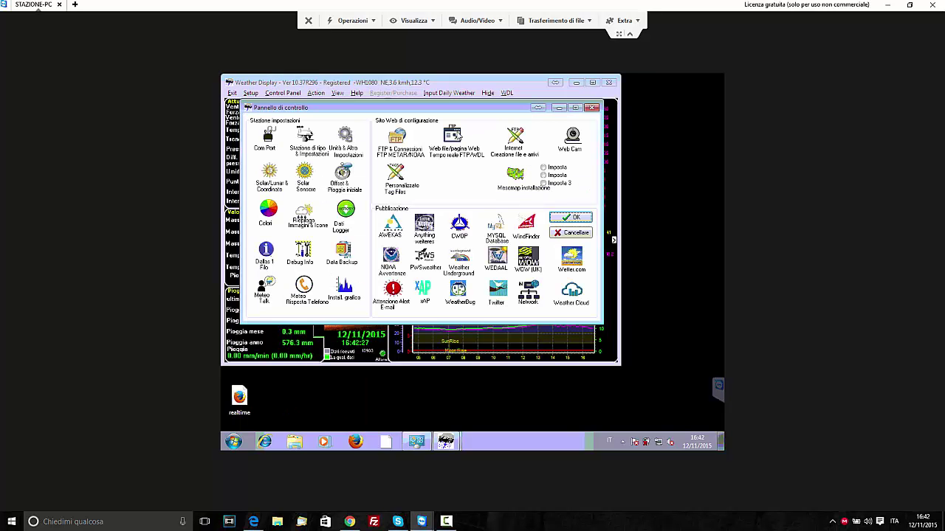
- Examine the custom web page options and the full Web Files Setup #1 page, closing the setup with its settings saved
{"action": "left_click", "coordinate": [457, 135]}
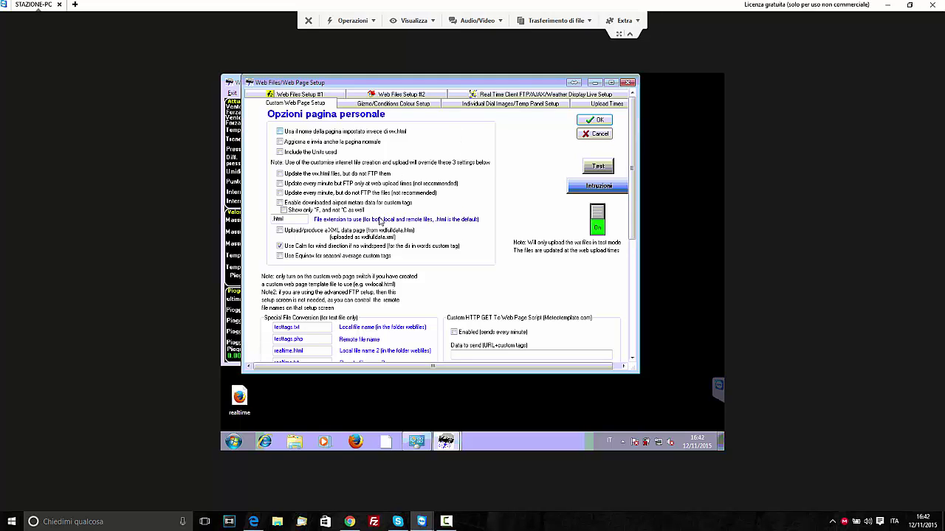
{"action": "left_click", "coordinate": [310, 336]}
{"action": "left_click", "coordinate": [316, 340]}
{"action": "left_click", "coordinate": [305, 95]}
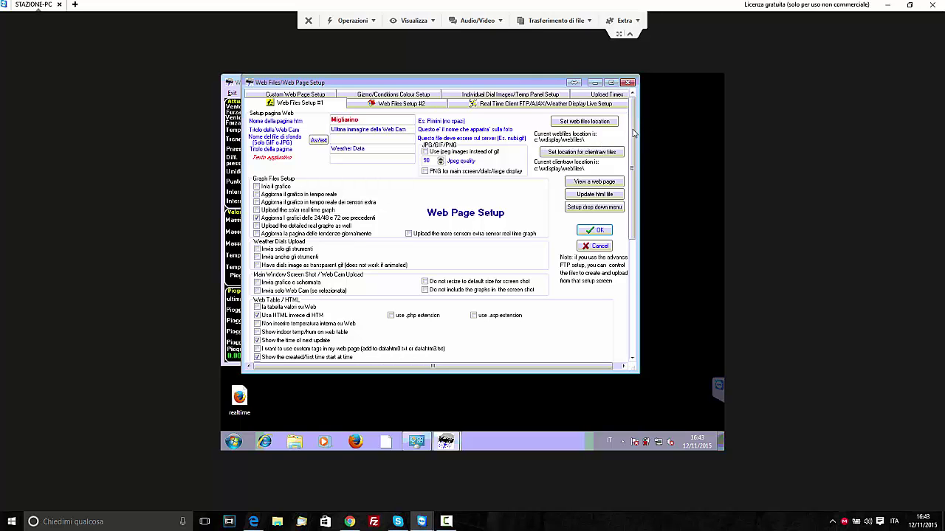
{"action": "left_click_drag", "start_coordinate": [633, 131], "coordinate": [634, 249]}
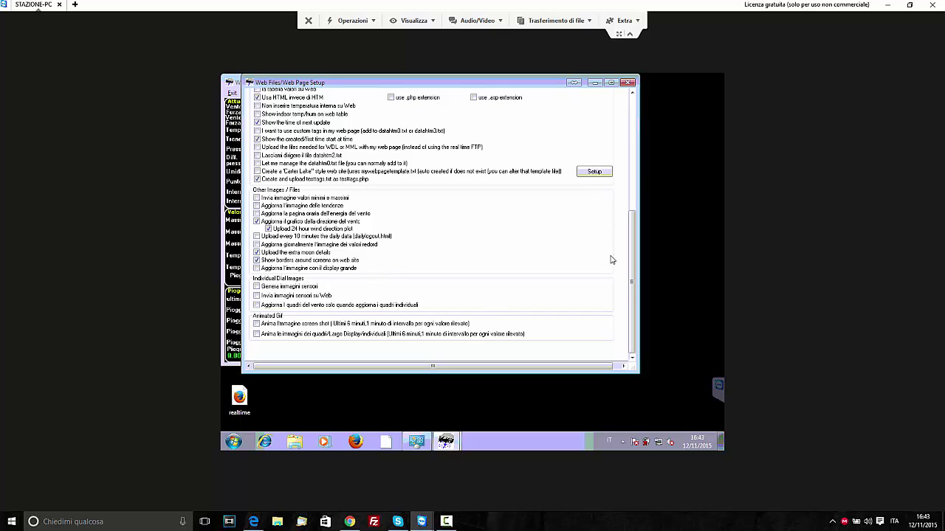
{"action": "left_click_drag", "start_coordinate": [632, 284], "coordinate": [641, 152]}
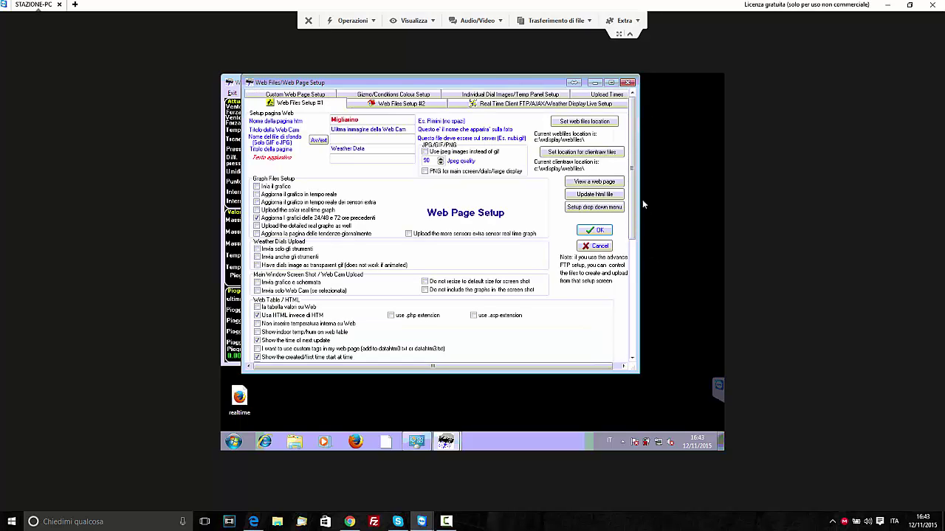
{"action": "left_click", "coordinate": [607, 232]}
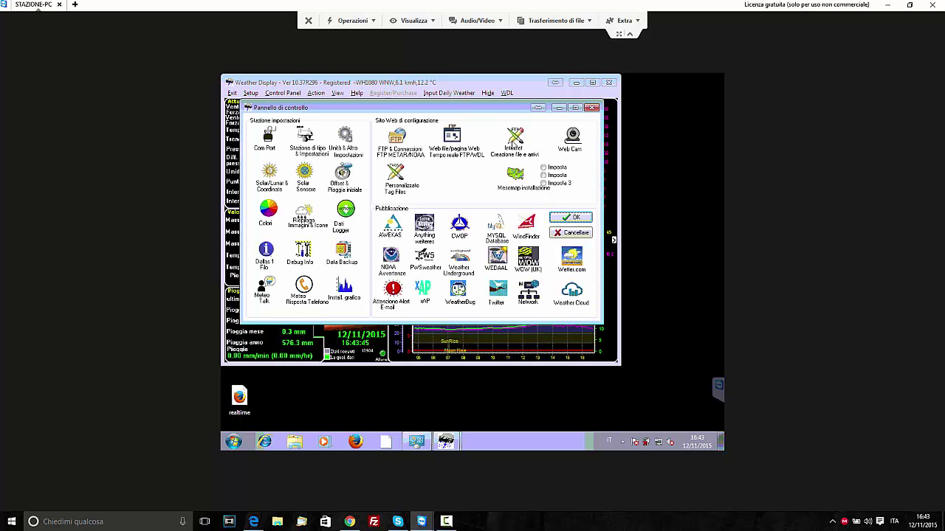
- Examine the creation and upload settings of clientraw.txt and the special custom file conversion, confirming each and the internet file setup
{"action": "left_click", "coordinate": [517, 137]}
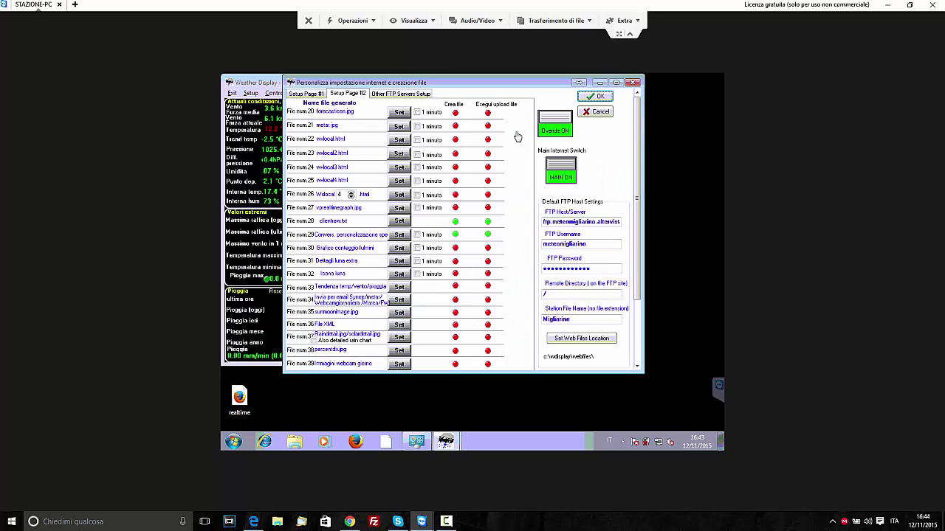
{"action": "left_click", "coordinate": [399, 222]}
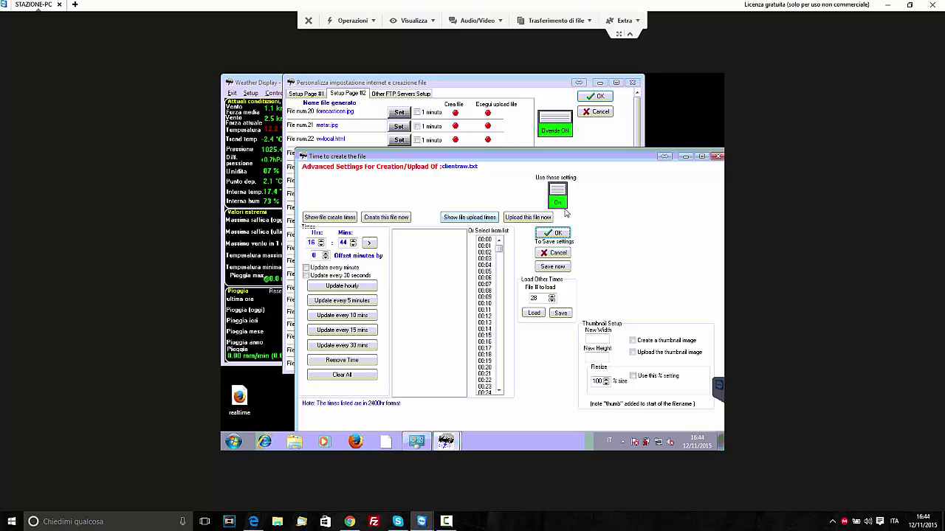
{"action": "left_click", "coordinate": [554, 233]}
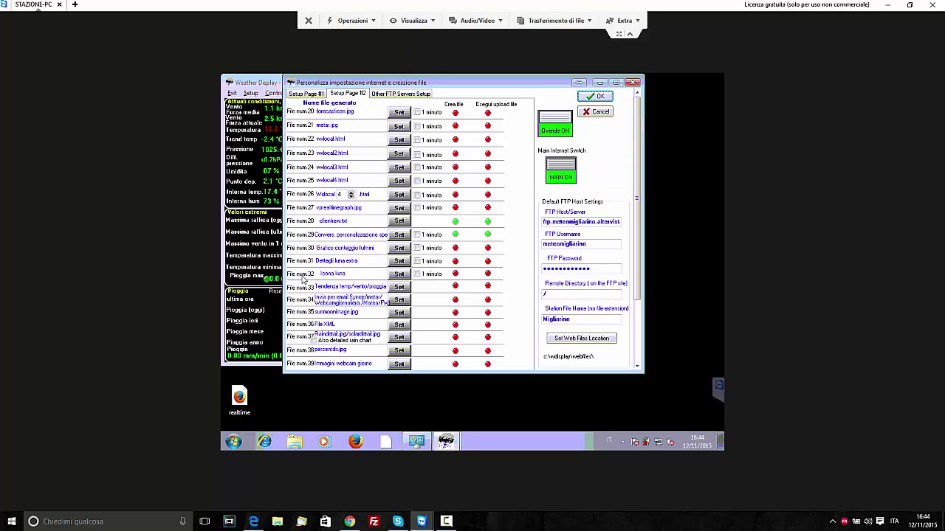
{"action": "left_click", "coordinate": [399, 235]}
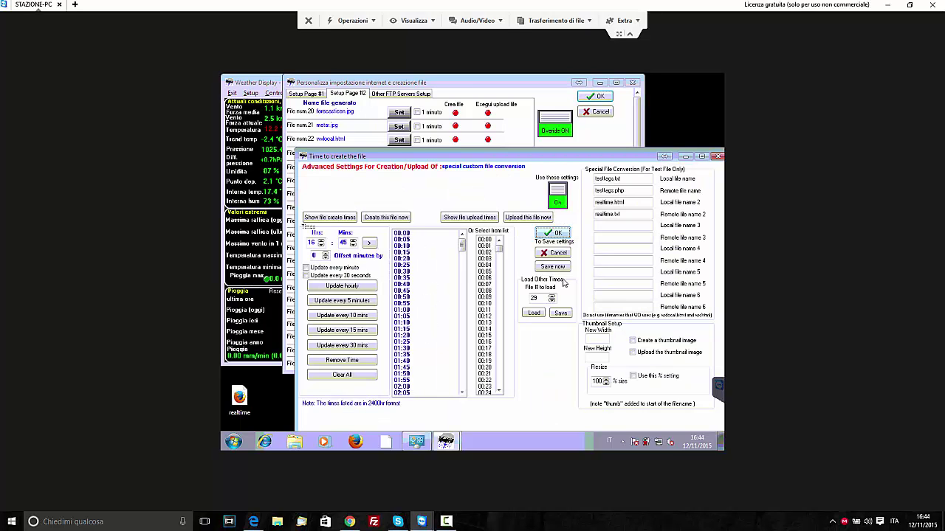
{"action": "left_click", "coordinate": [559, 234]}
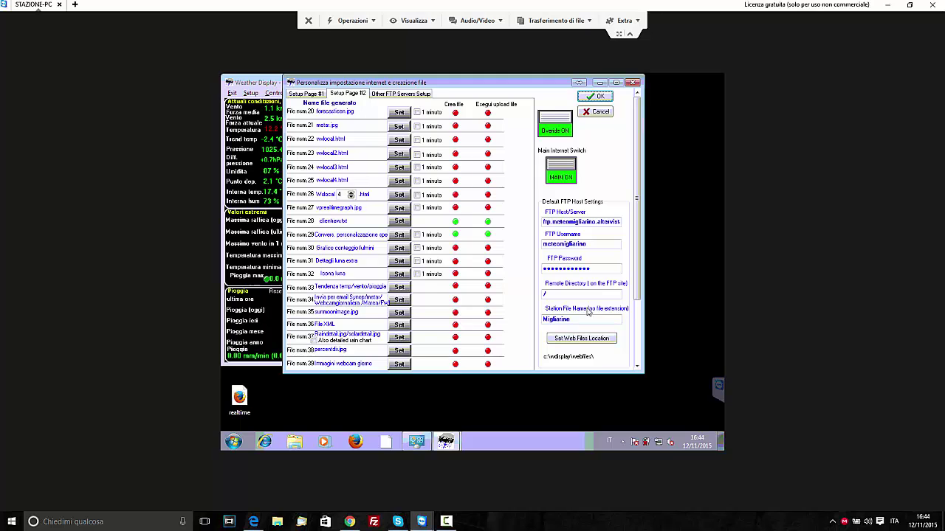
{"action": "left_click", "coordinate": [604, 98]}
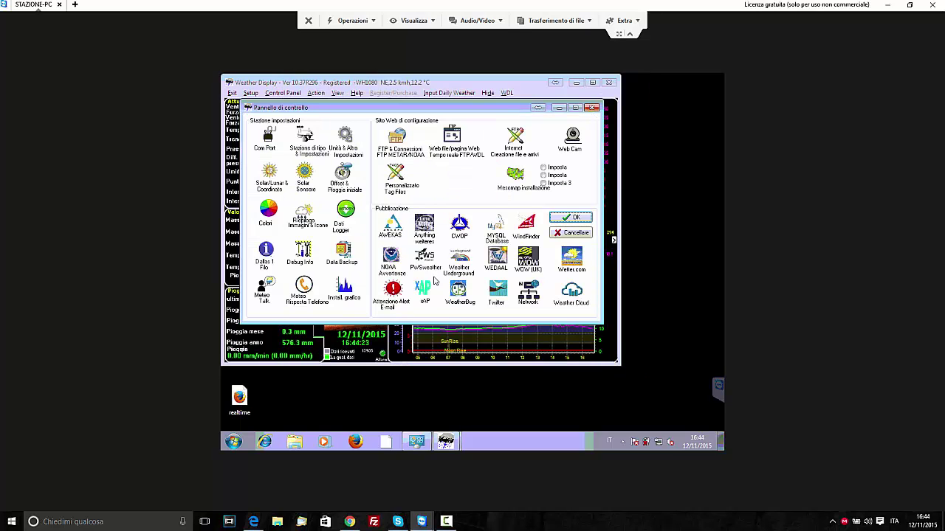
- Review the publishing settings for AWEKAS, Anything Weather and Weather Underground, confirming the first two
{"action": "left_click", "coordinate": [397, 227]}
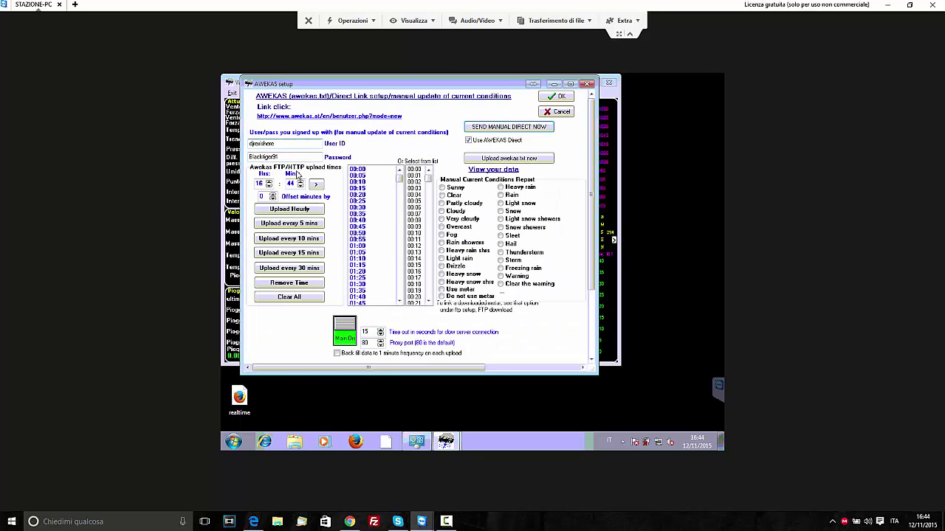
{"action": "left_click", "coordinate": [555, 96]}
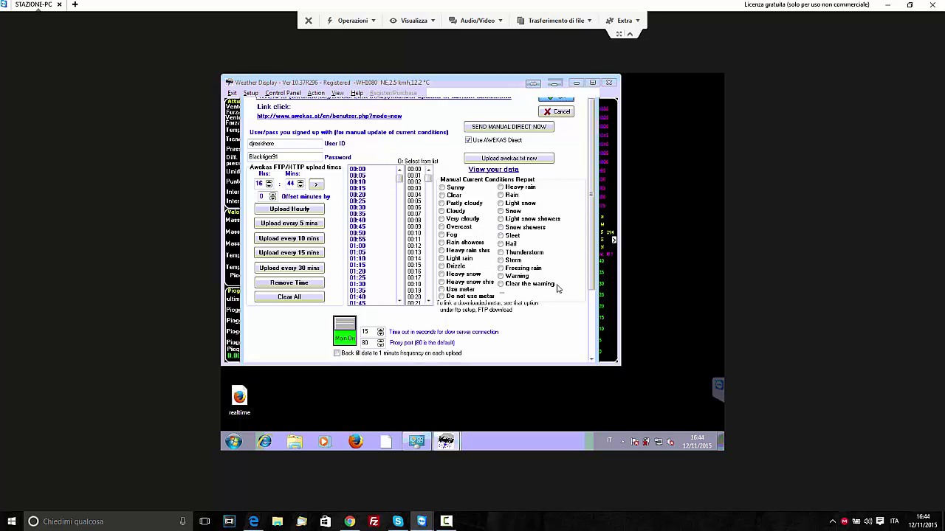
{"action": "left_click", "coordinate": [433, 232]}
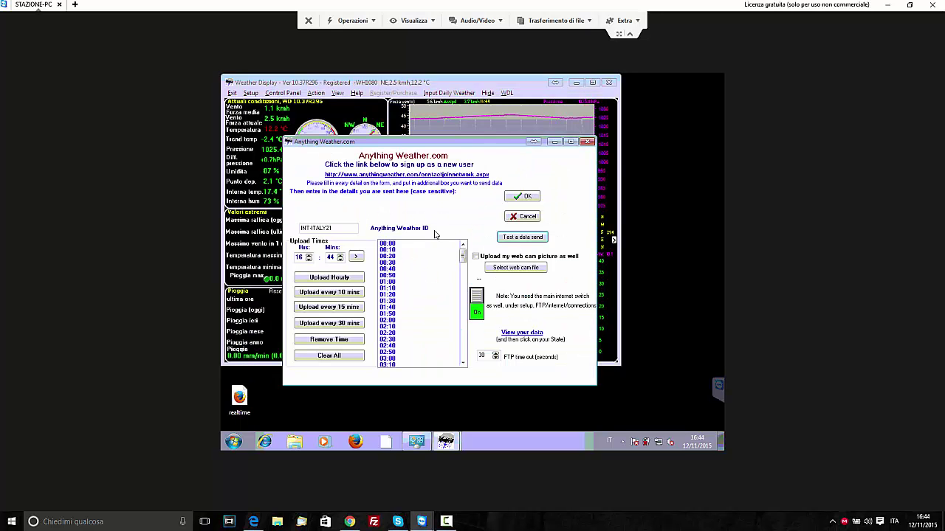
{"action": "left_click", "coordinate": [525, 196]}
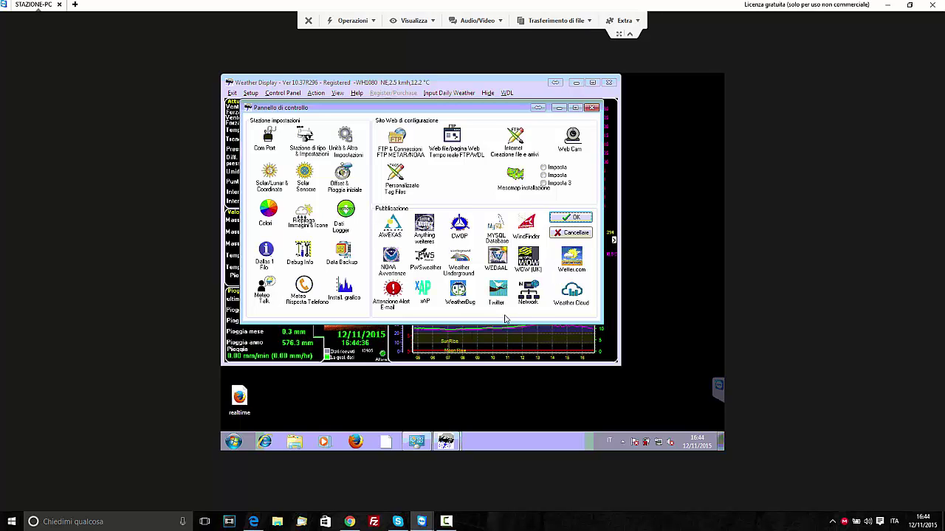
{"action": "left_click", "coordinate": [465, 267]}
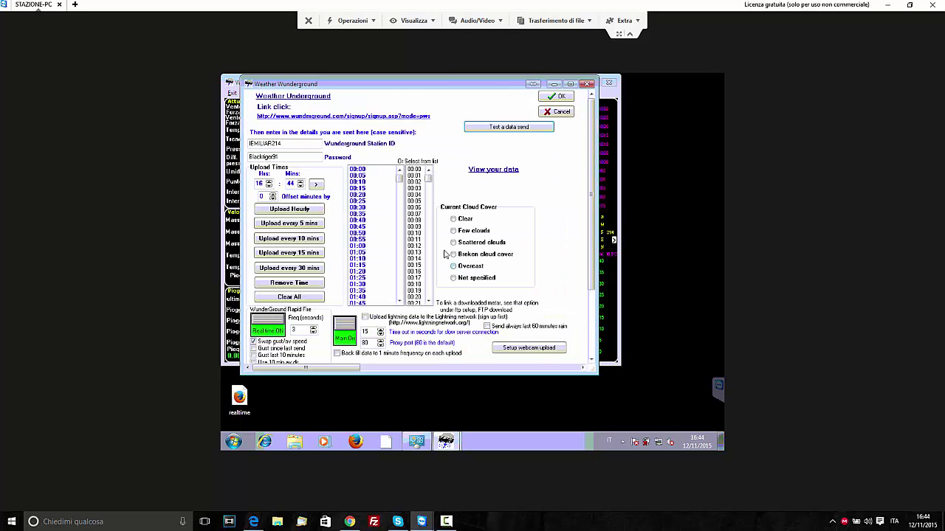